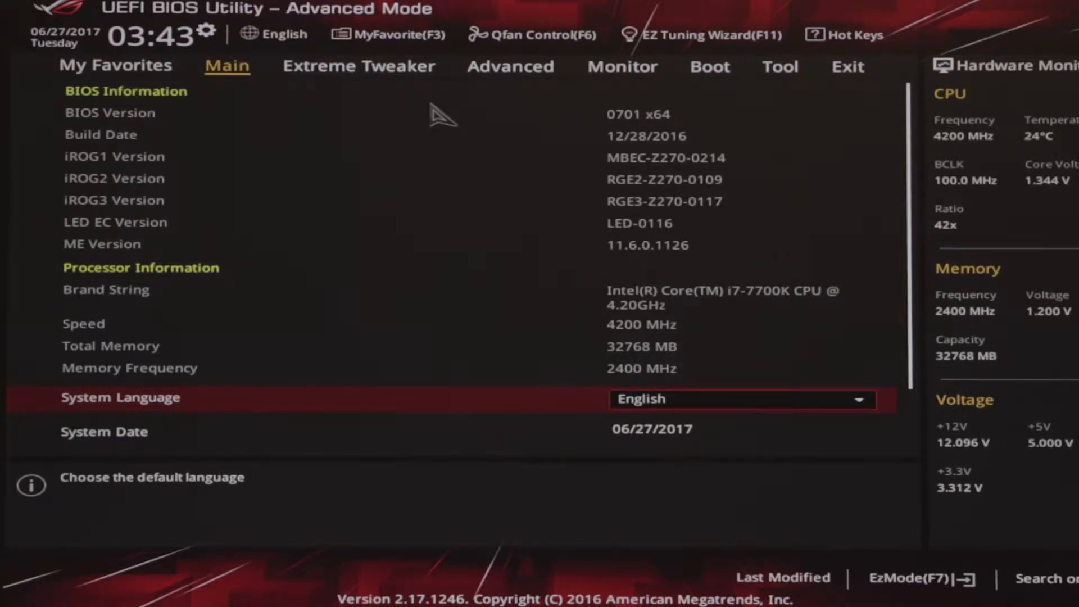
# Move from the BIOS Main page to the Advanced settings page.
pyautogui.press('Right')
pyautogui.press('Right')
# Open CPU Configuration and move down to the Intel Virtualization Technology setting.
pyautogui.press('Down')
pyautogui.press('Up')
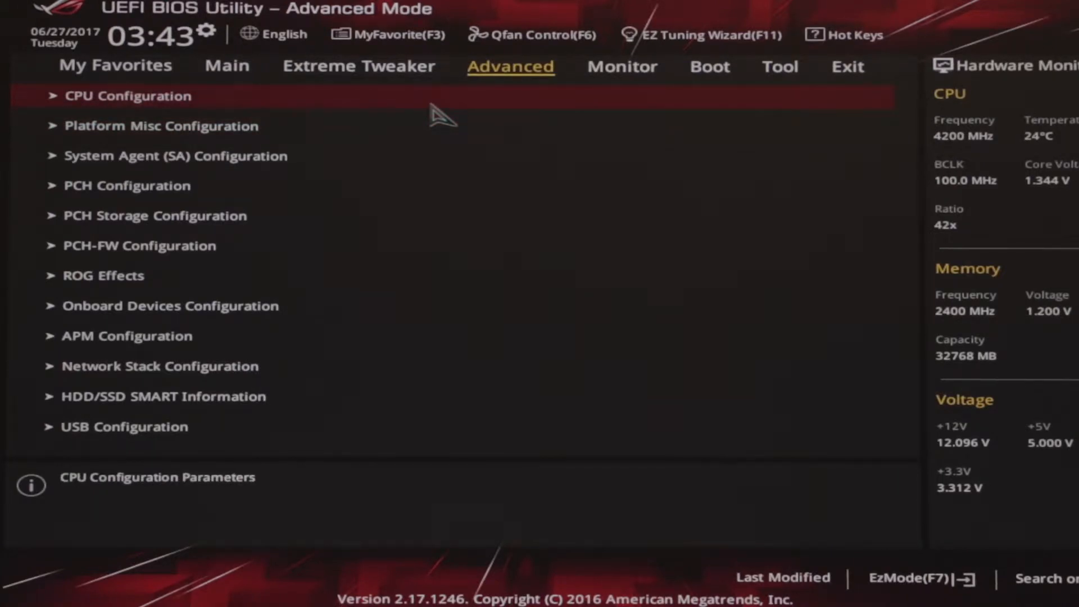
pyautogui.press('Return')
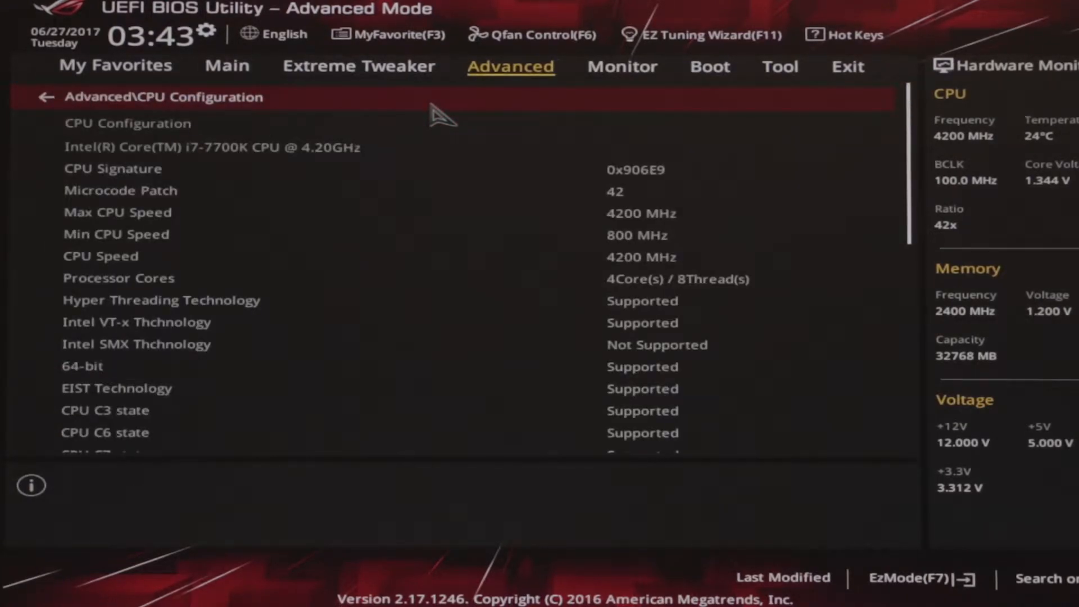
pyautogui.press('Down')
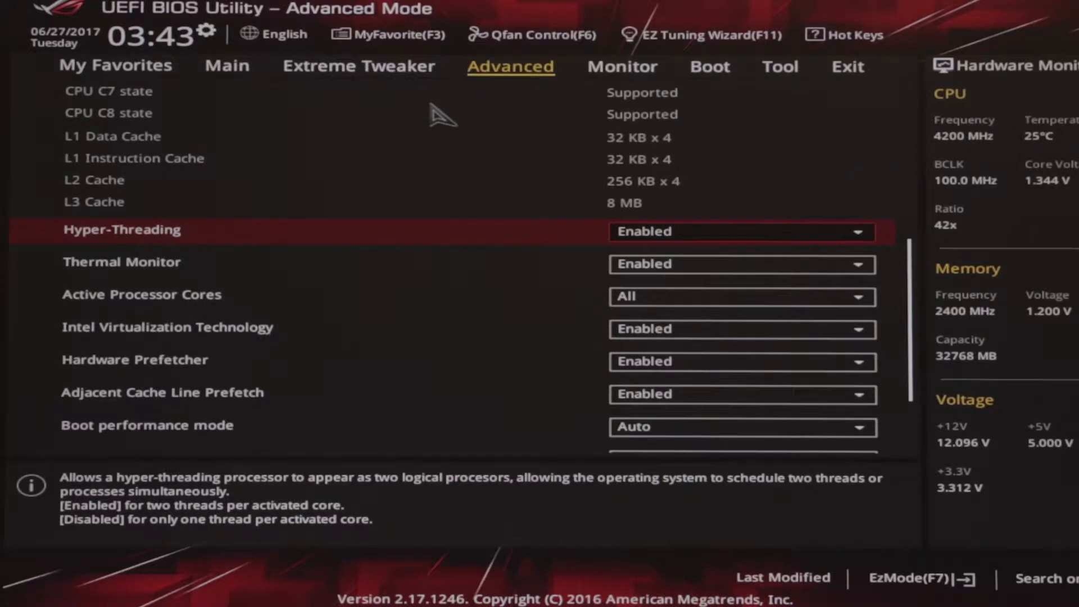
pyautogui.press('Down')
pyautogui.press('Down')
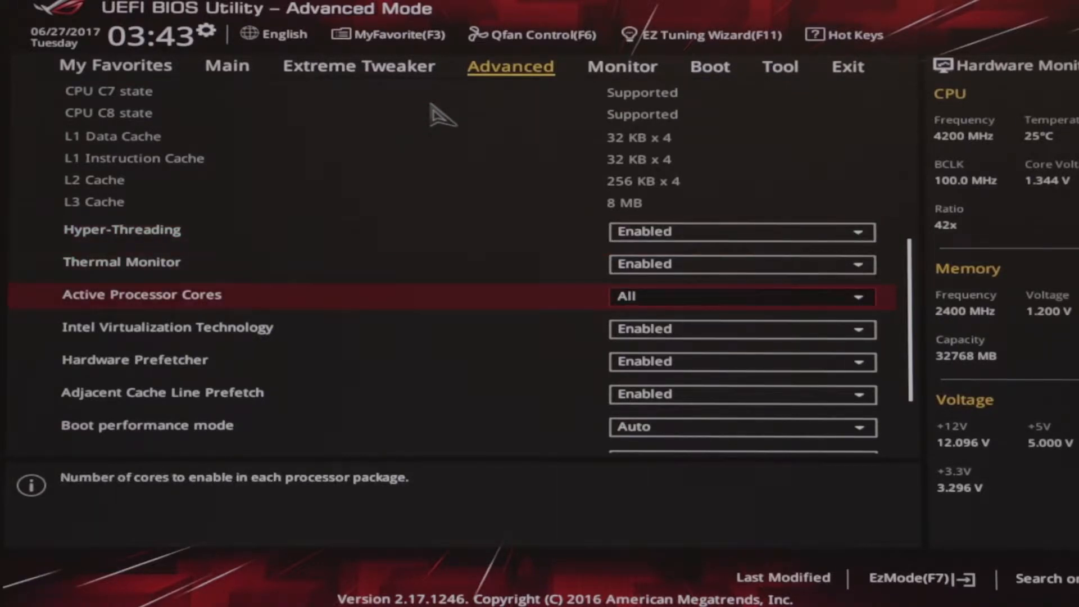
pyautogui.press('Down')
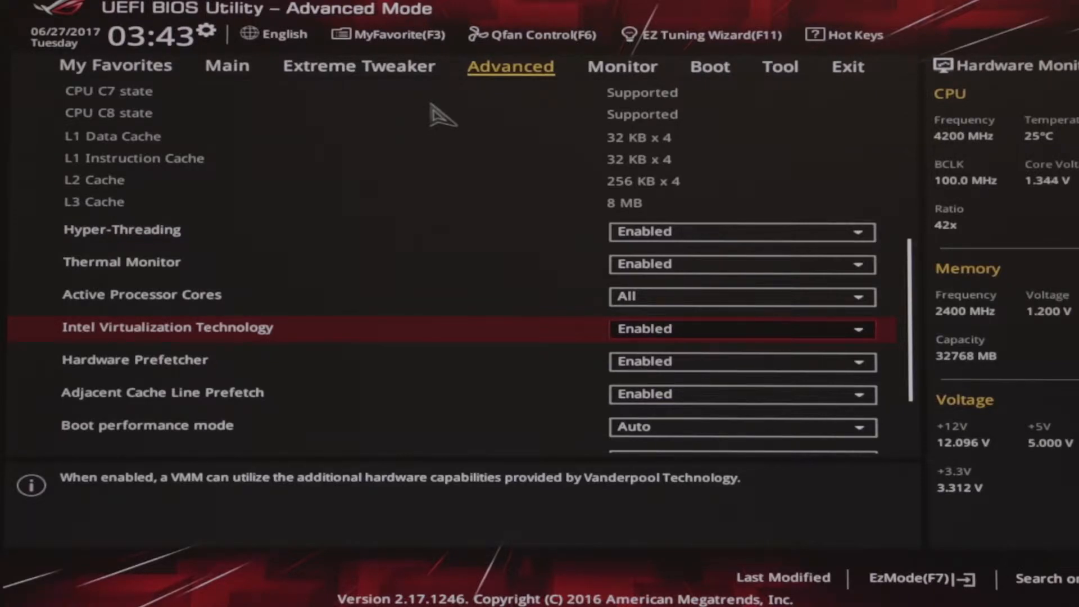
# Toggle Intel Virtualization Technology to Disabled and then back to Enabled.
pyautogui.press('Return')
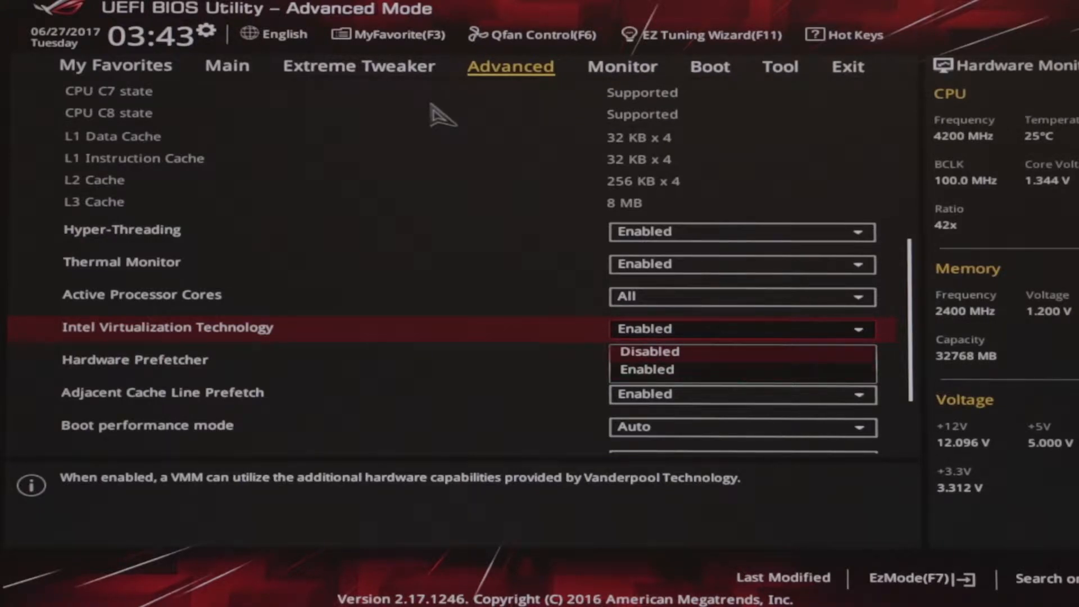
pyautogui.press('Return')
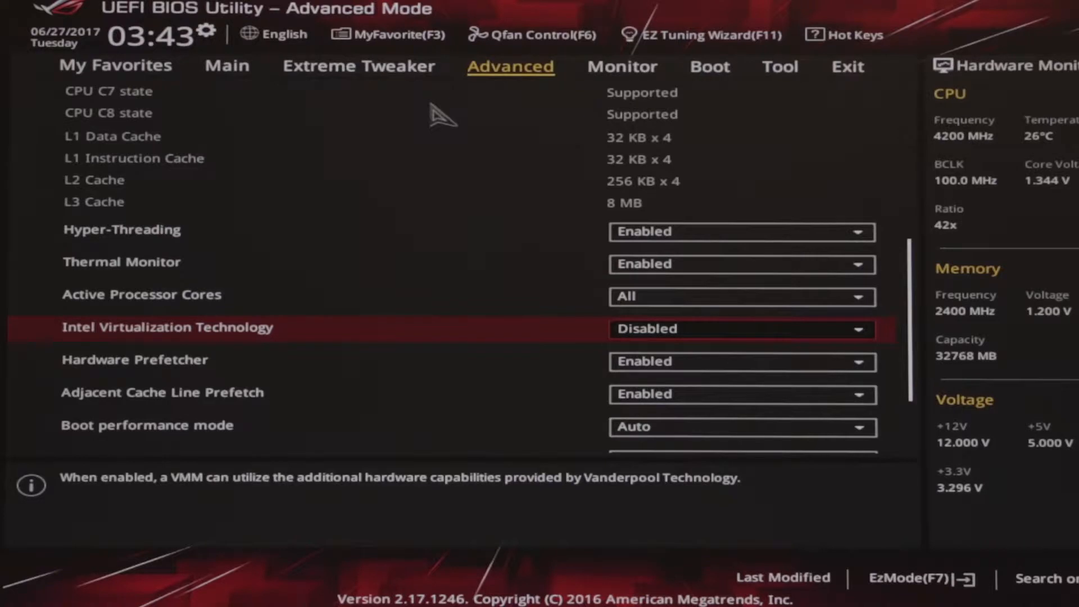
pyautogui.press('Return')
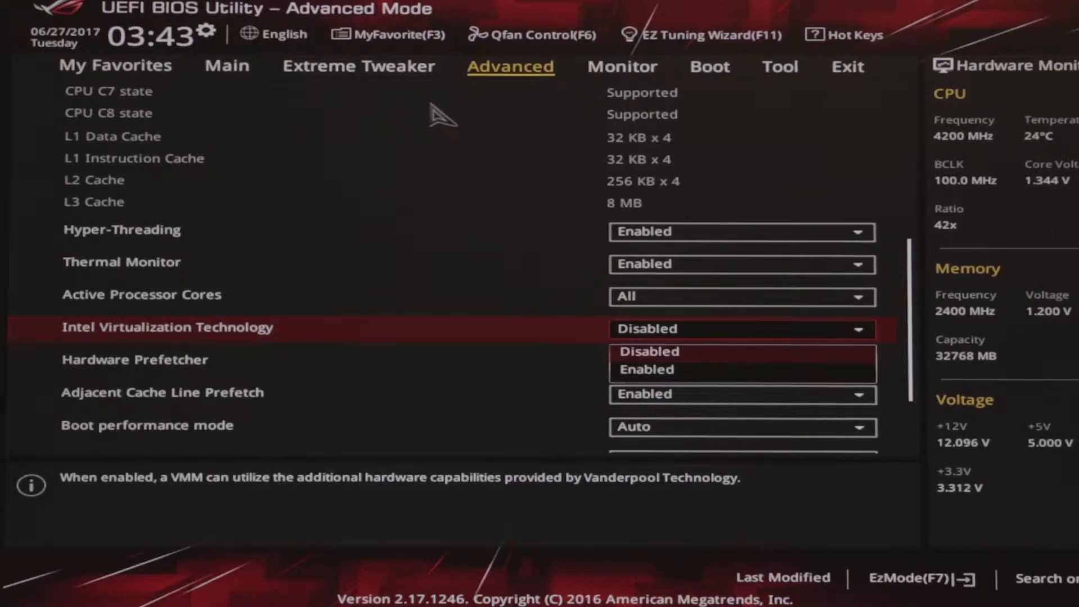
pyautogui.press('Down')
pyautogui.press('Return')
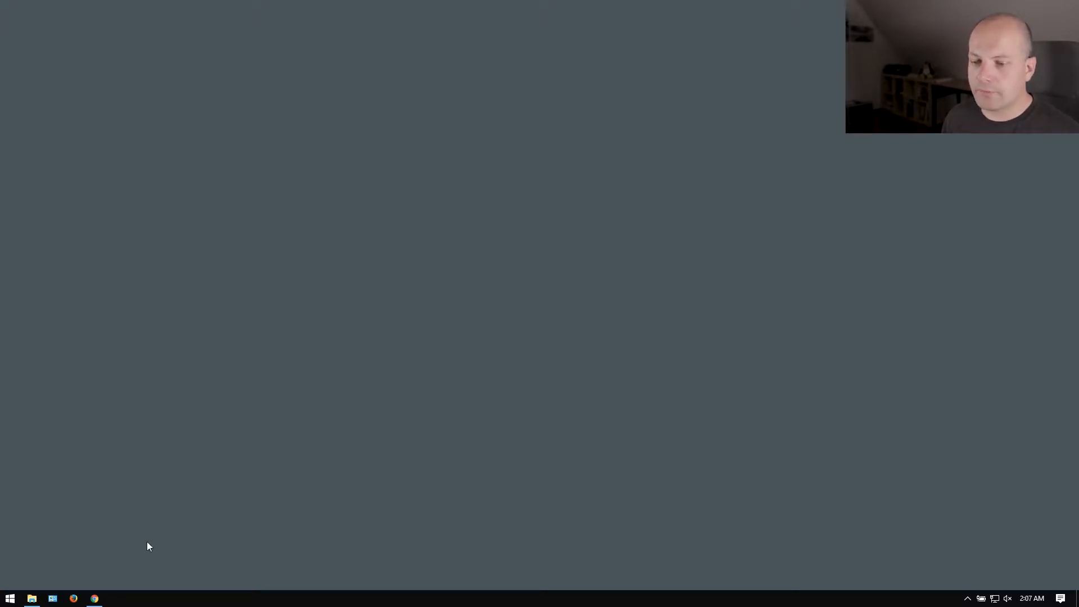
# Bring Chrome forward and go to the Downloads page on virtualbox.org.
pyautogui.click(94, 598)
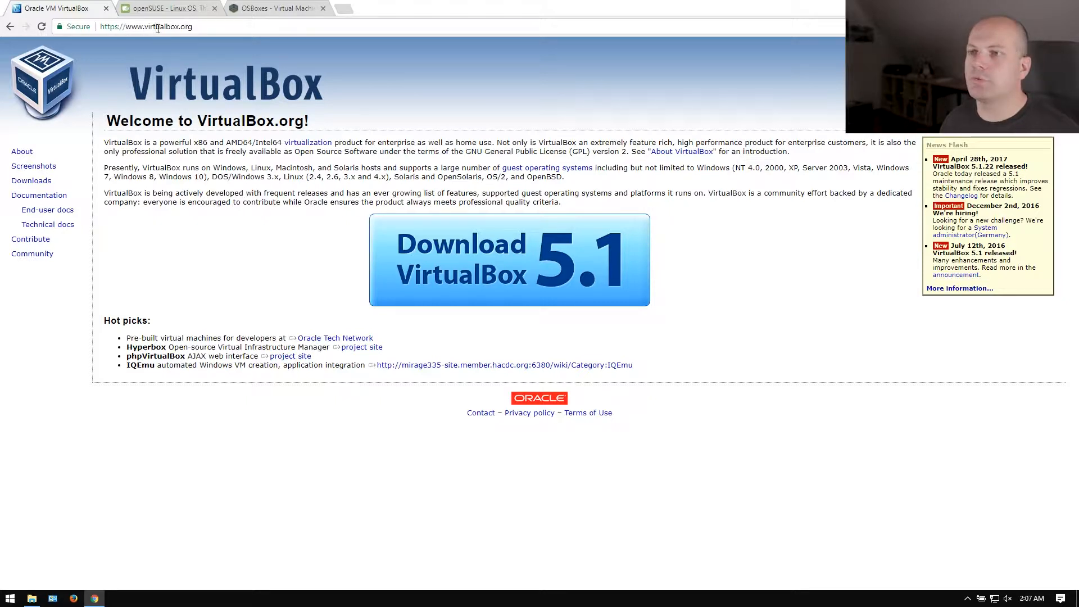
pyautogui.click(208, 30)
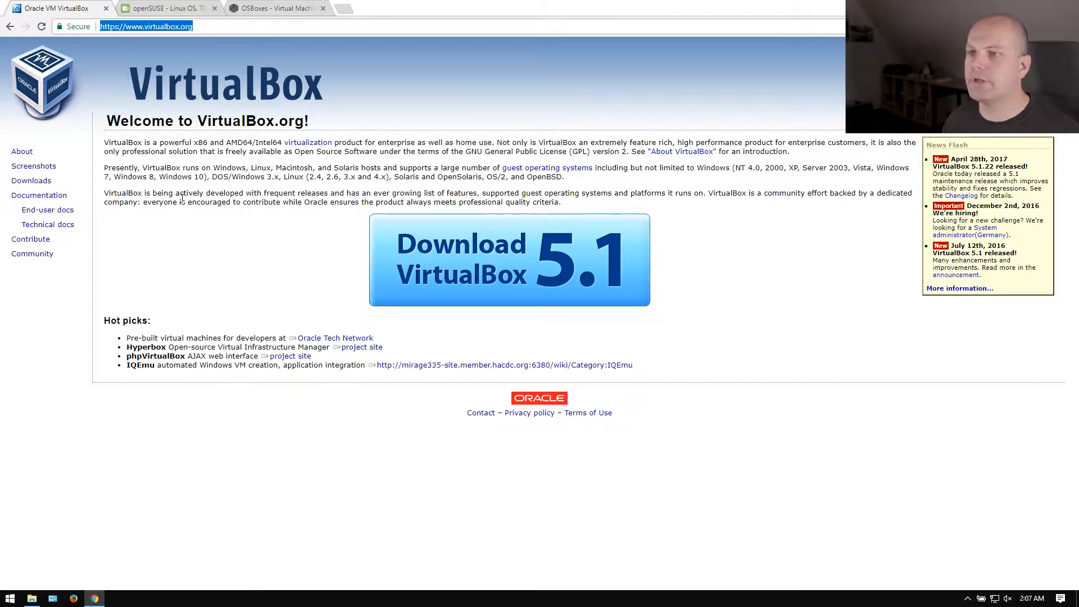
pyautogui.click(31, 182)
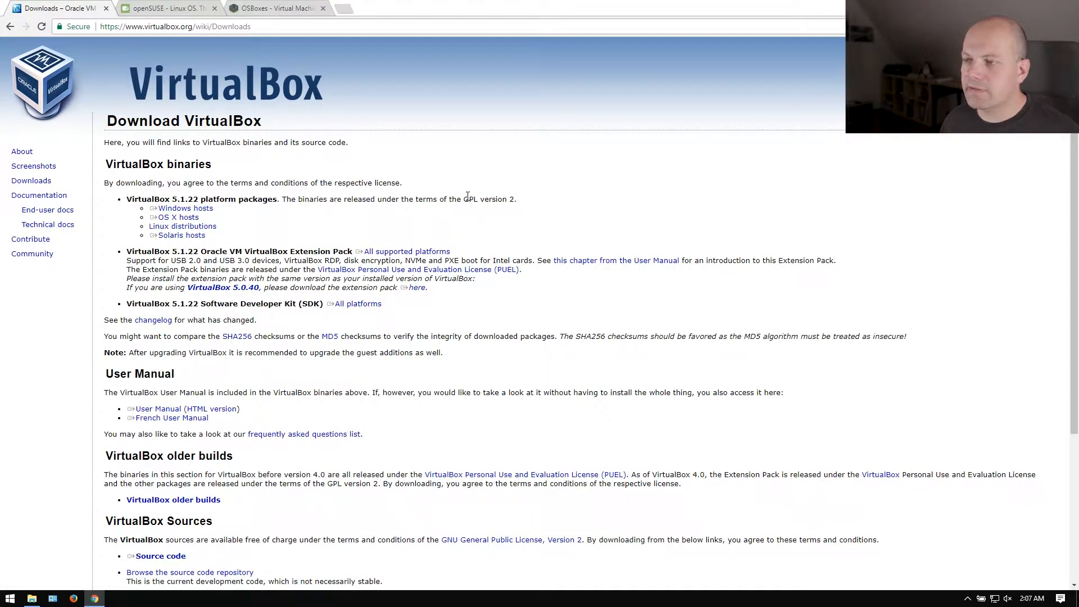
# Highlight GPL, VirtualBox, Pack, RDP and encryption in the Extension Pack section.
pyautogui.doubleClick(470, 199)
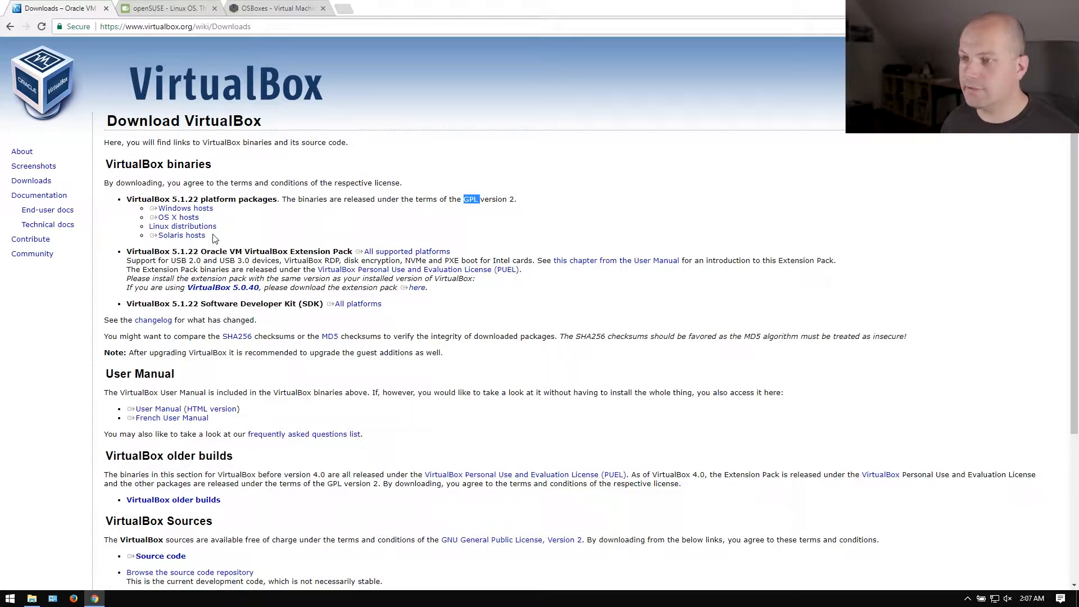
pyautogui.moveTo(282, 262); pyautogui.dragTo(320, 261)
pyautogui.doubleClick(336, 255)
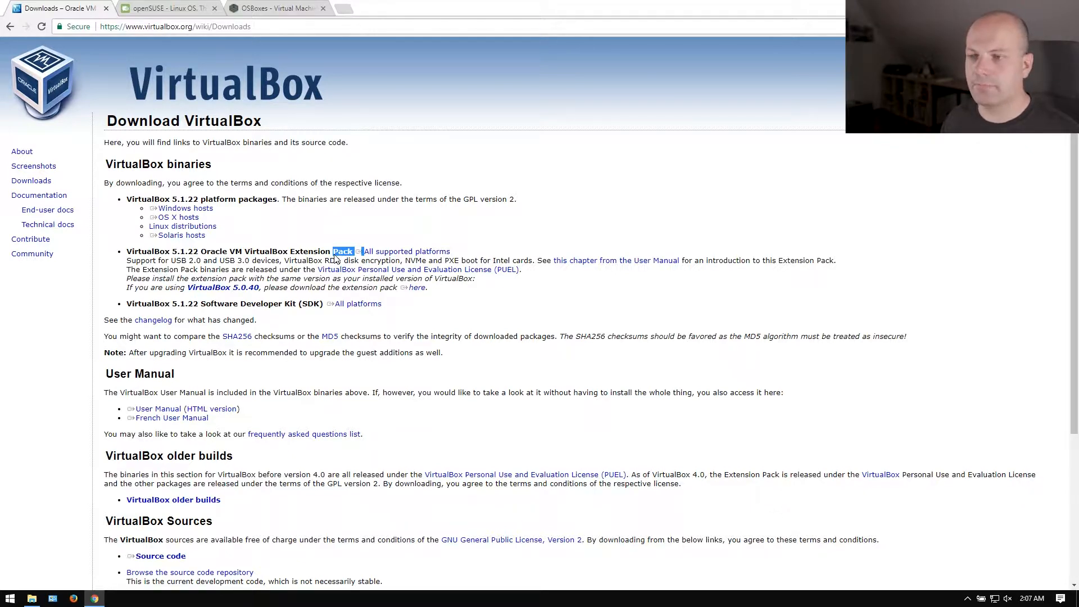
pyautogui.click(289, 253)
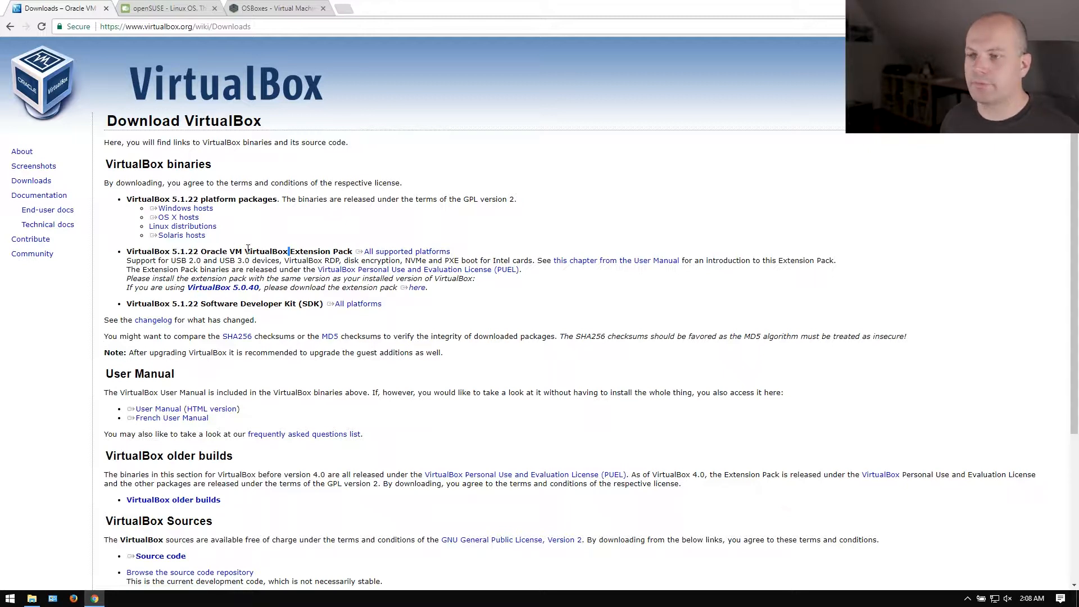
pyautogui.doubleClick(267, 253)
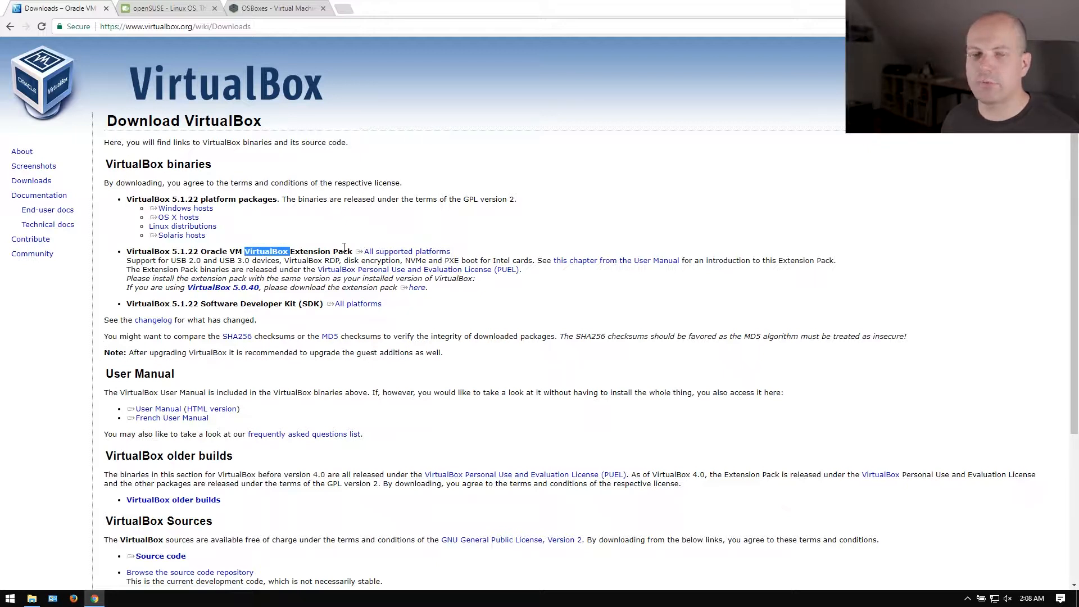
pyautogui.doubleClick(330, 260)
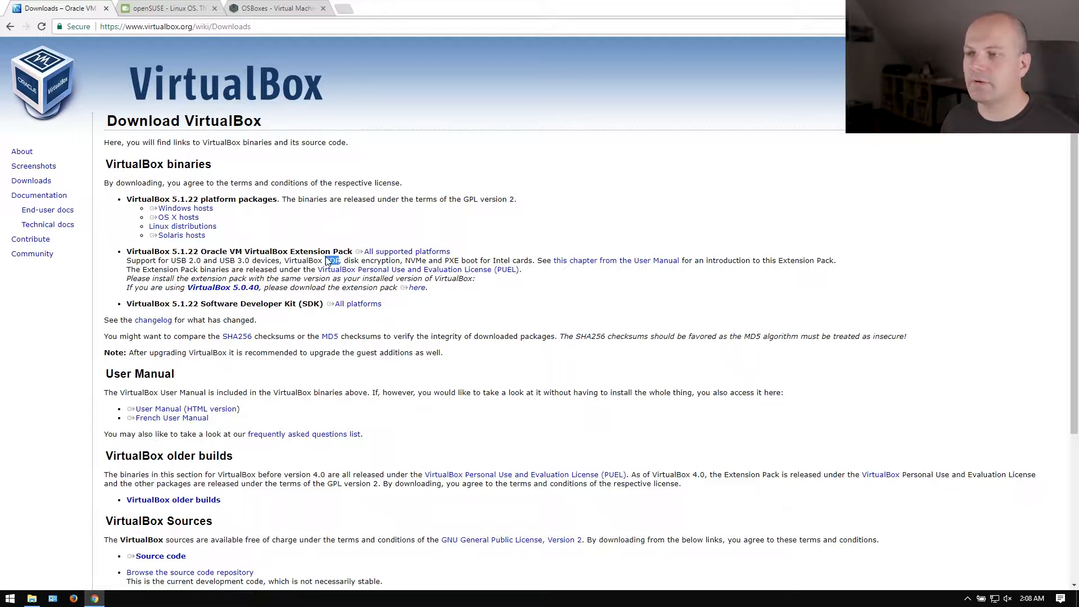
pyautogui.doubleClick(375, 261)
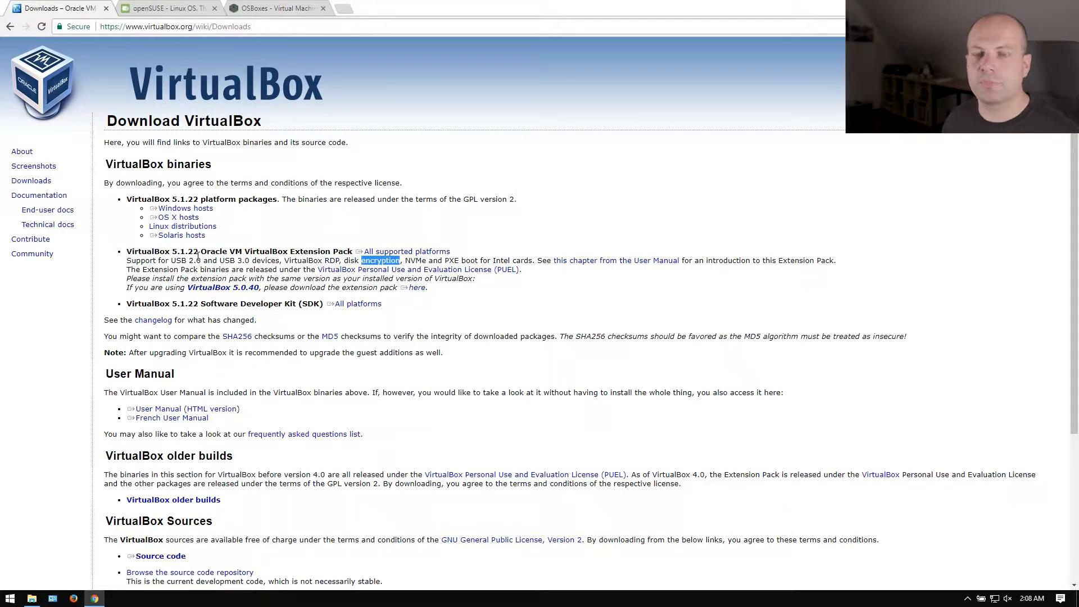
pyautogui.tripleClick(321, 262)
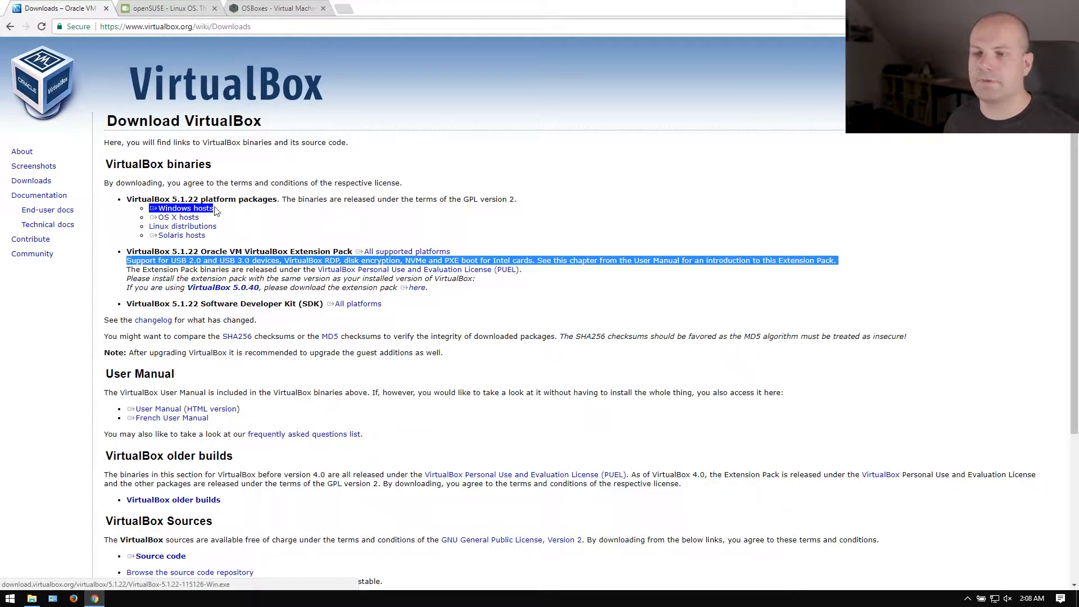
pyautogui.click(284, 209)
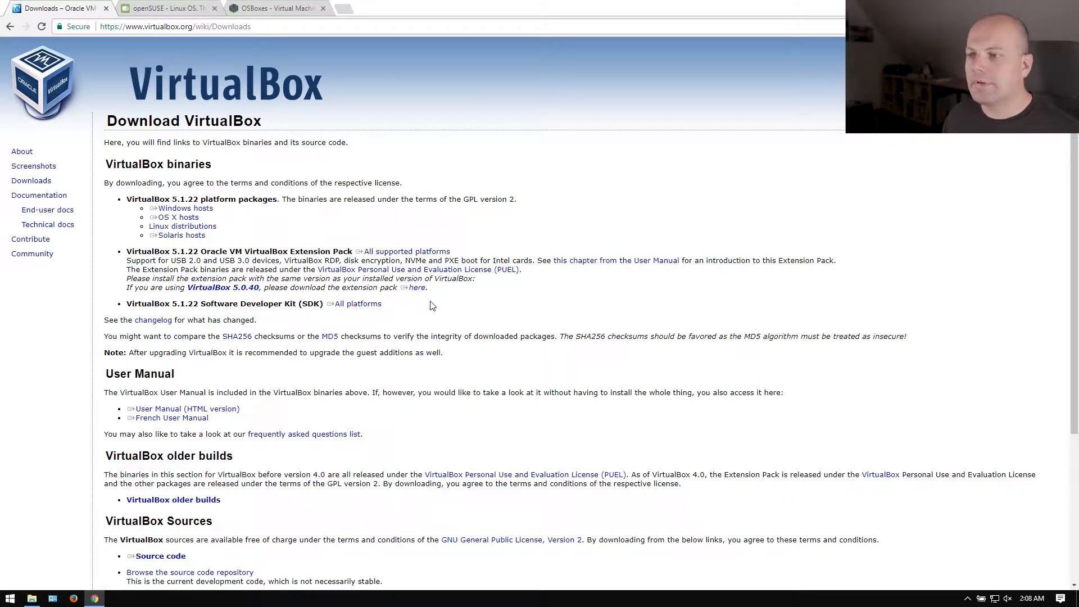
# Open the Tumbleweed installation download page on the openSUSE website.
pyautogui.click(167, 13)
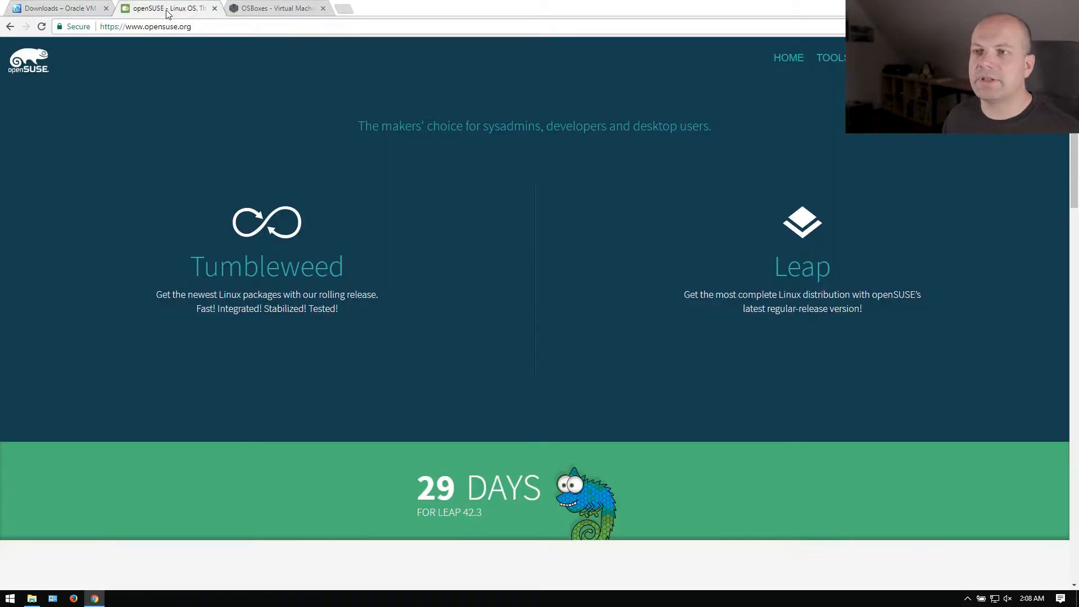
pyautogui.moveTo(285, 346)
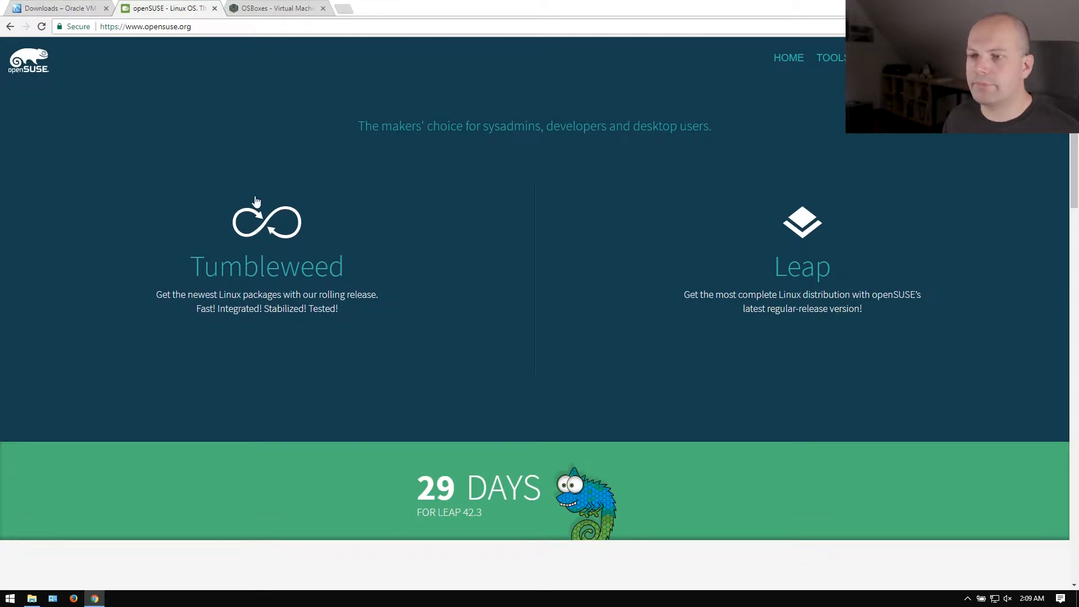
pyautogui.moveTo(255, 235)
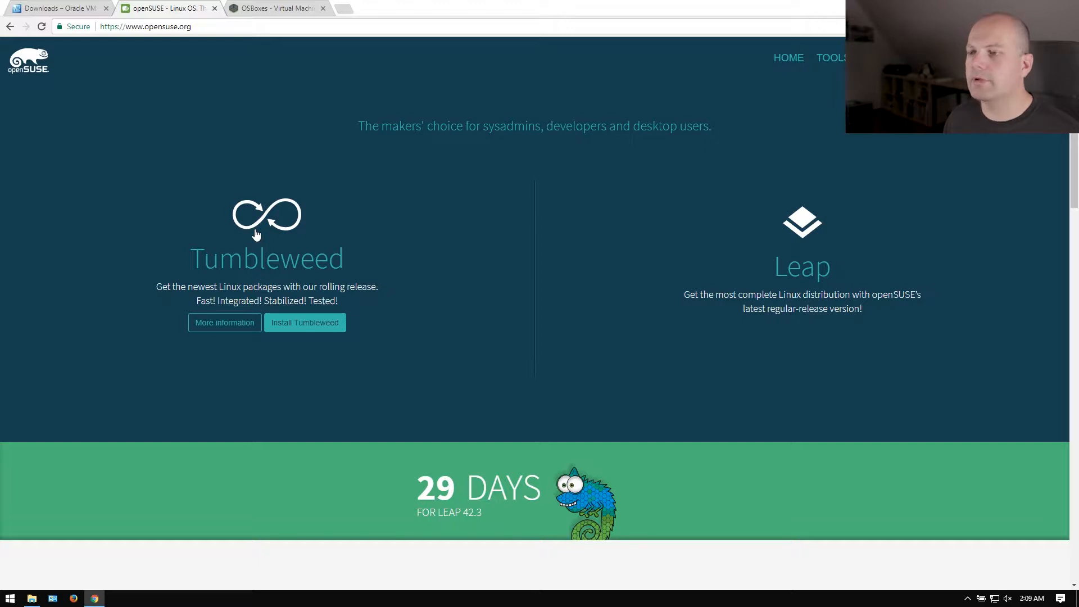
pyautogui.click(324, 321)
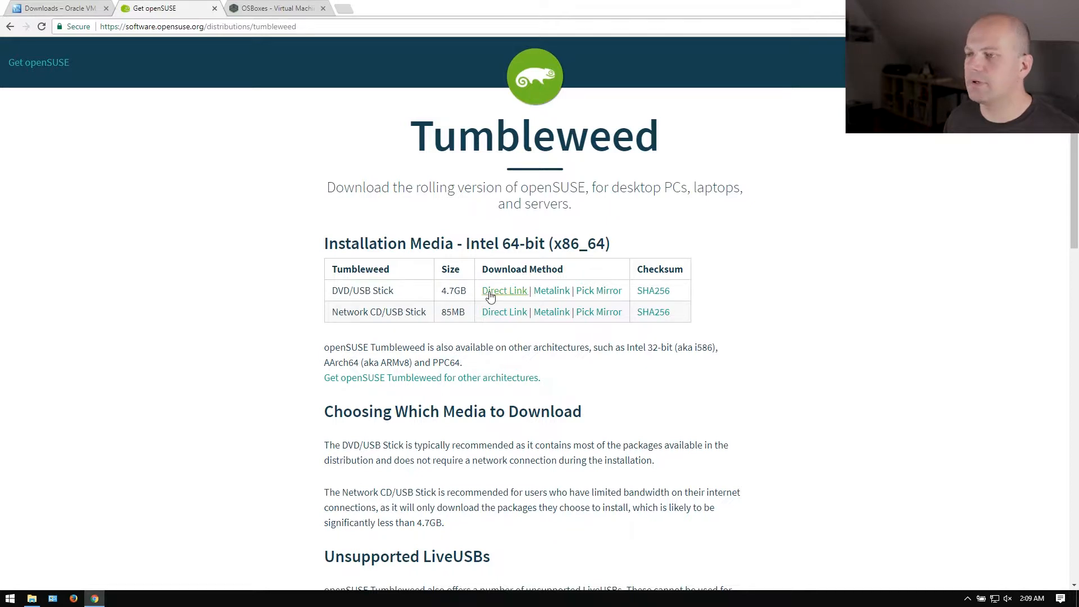
# Highlight USB, Network and Intel in the installation media table, then switch to OSBoxes.
pyautogui.doubleClick(358, 290)
pyautogui.doubleClick(363, 311)
pyautogui.doubleClick(395, 312)
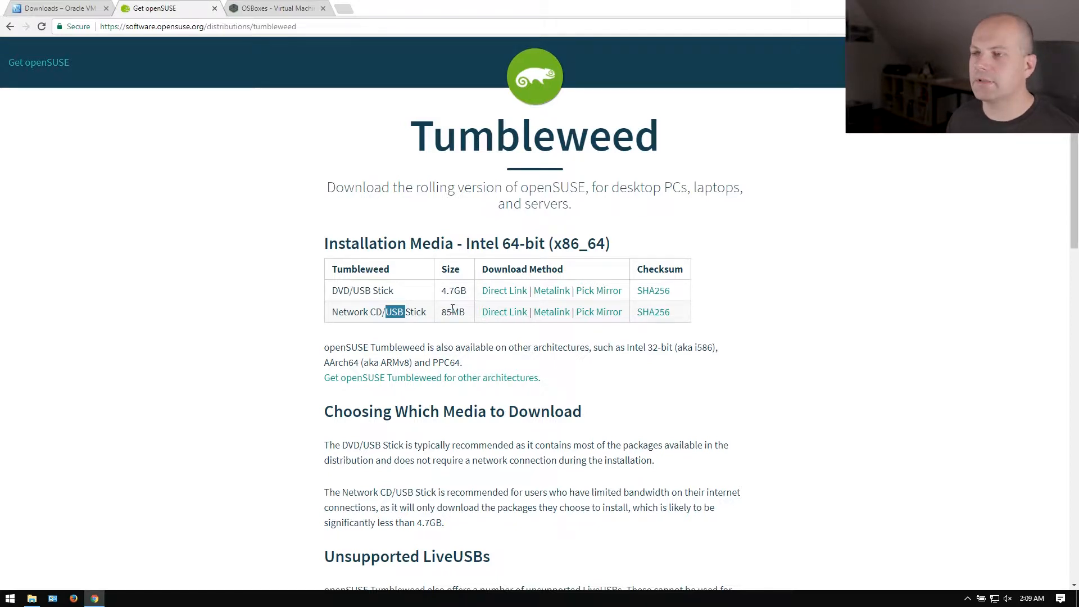
pyautogui.doubleClick(487, 225)
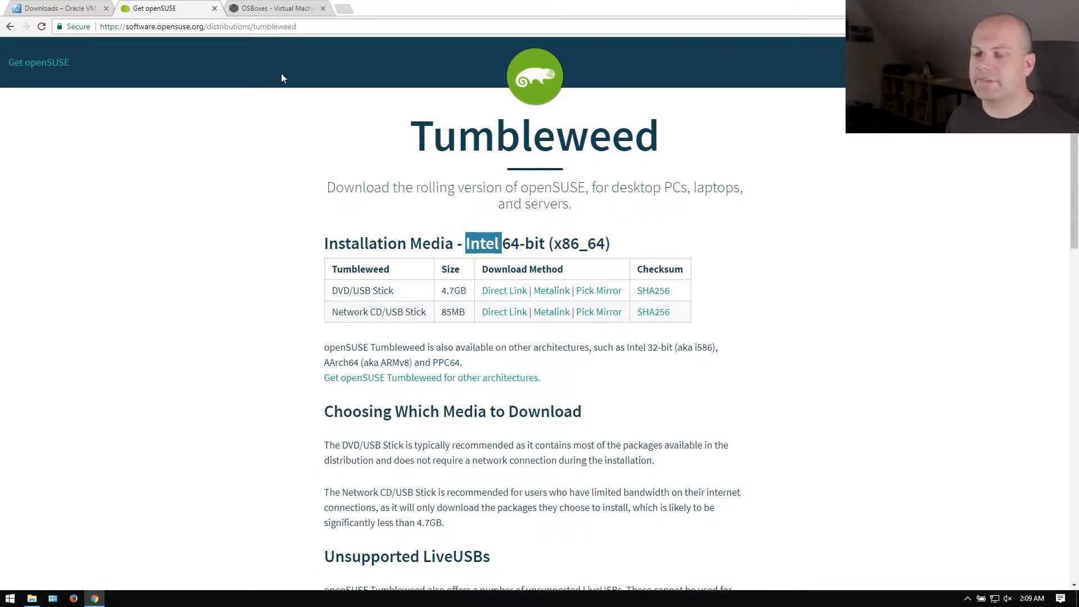
pyautogui.click(286, 9)
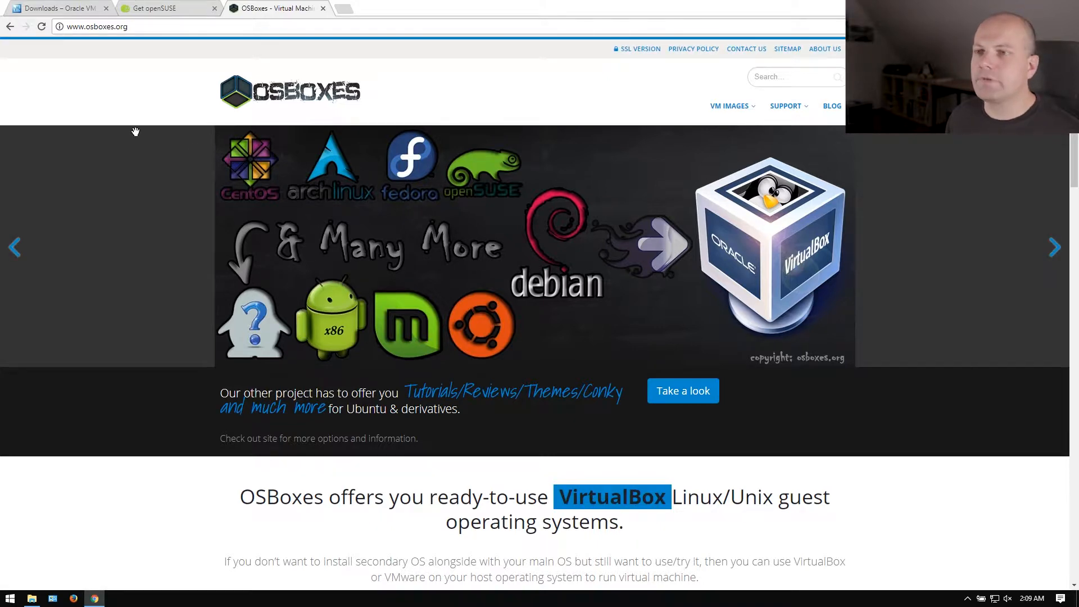
# Choose VirtualBox Images from the OSBoxes VM IMAGES menu.
pyautogui.click(82, 26)
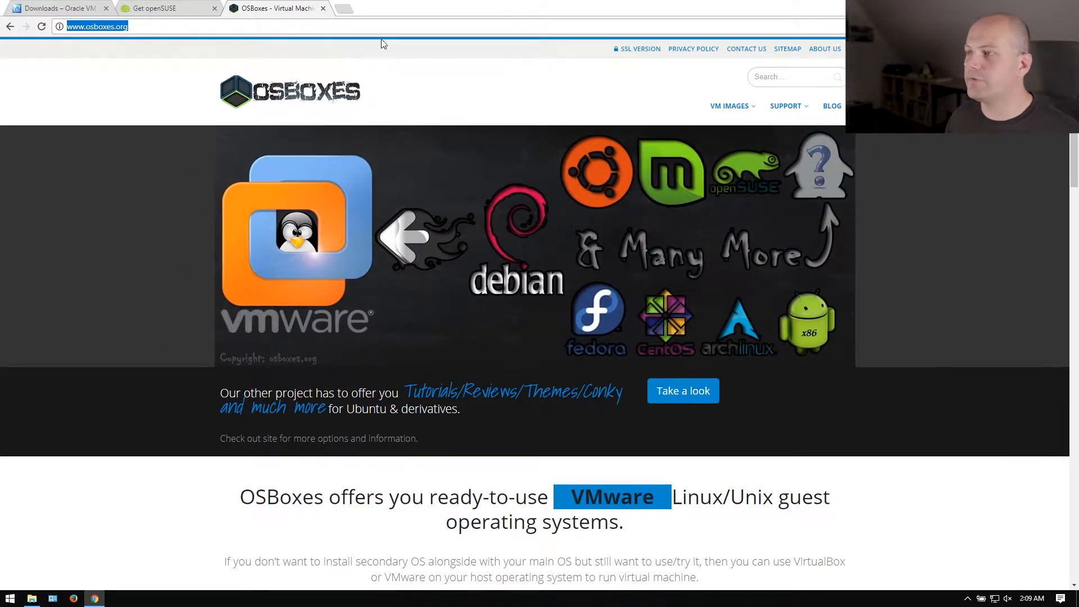
pyautogui.moveTo(741, 114)
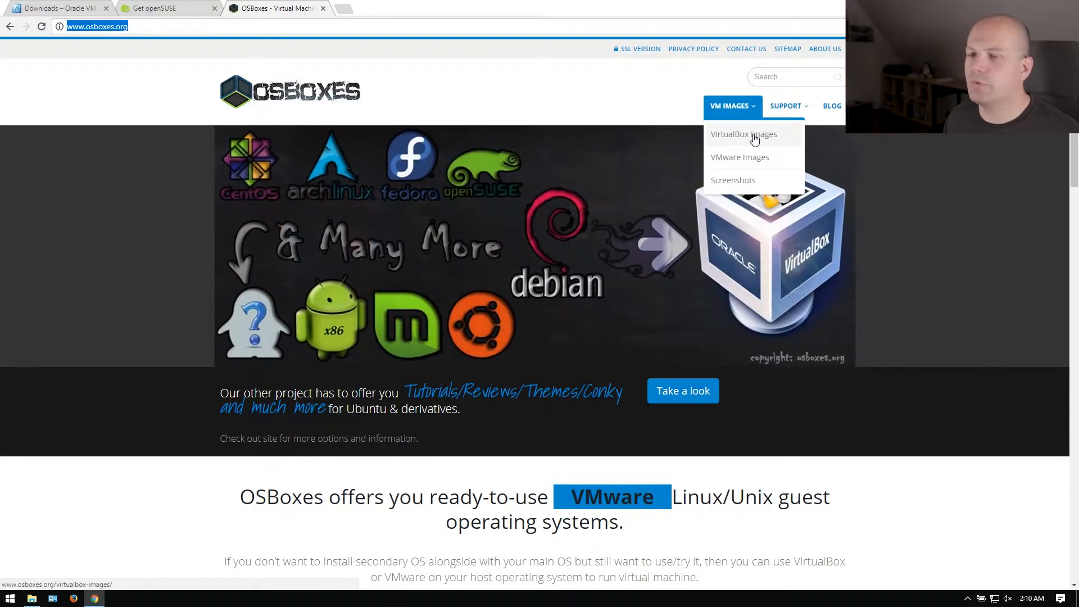
pyautogui.click(753, 135)
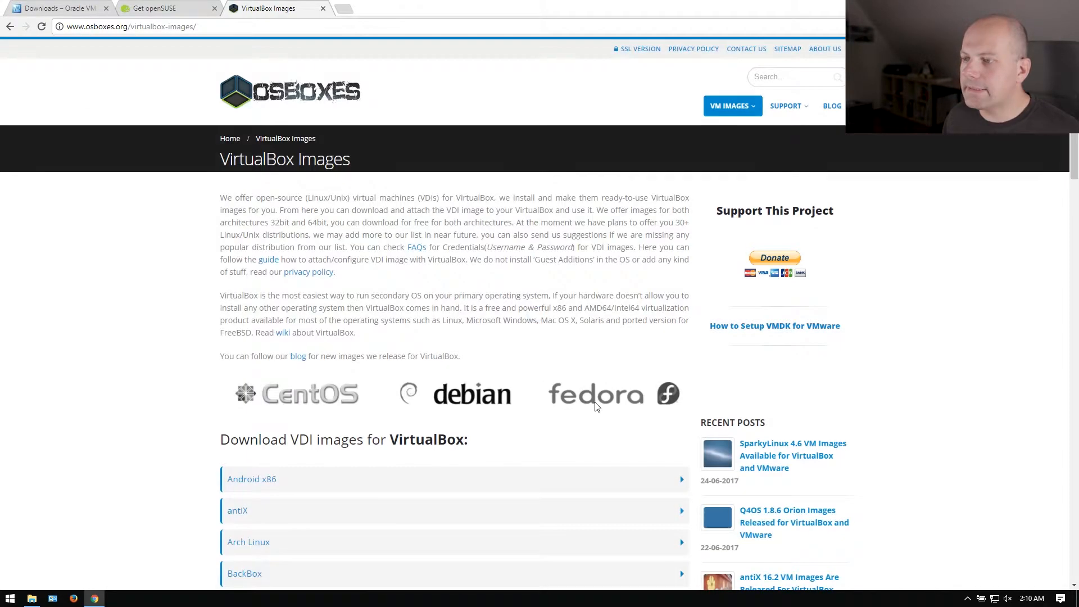
# Expand the openSUSE entry in the VDI list and open its VirtualBox (VDI) image page.
pyautogui.scroll(-12, 371, 336)
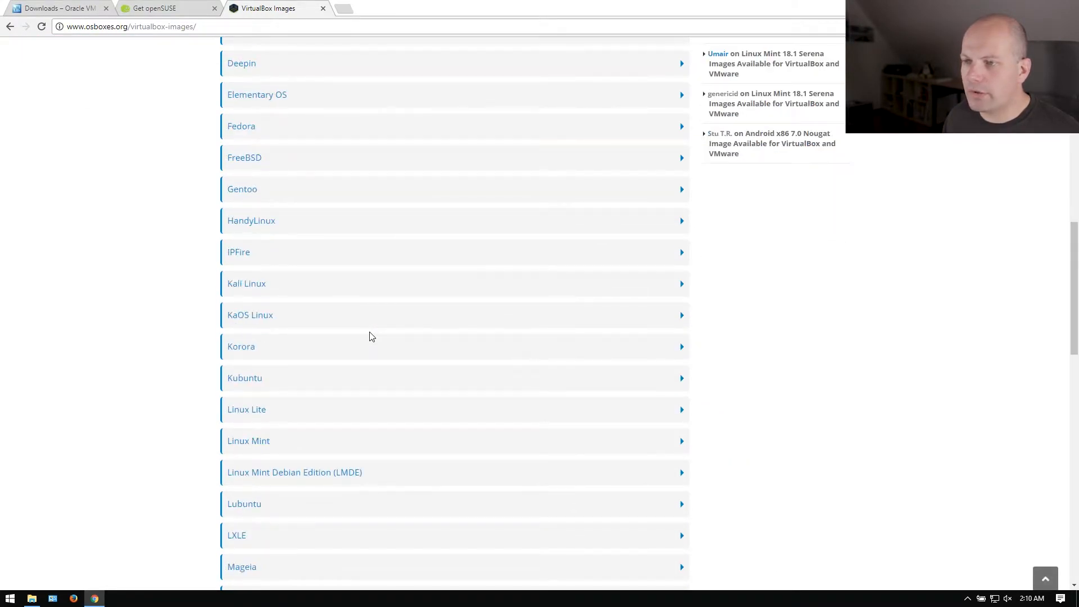
pyautogui.scroll(9, 371, 336)
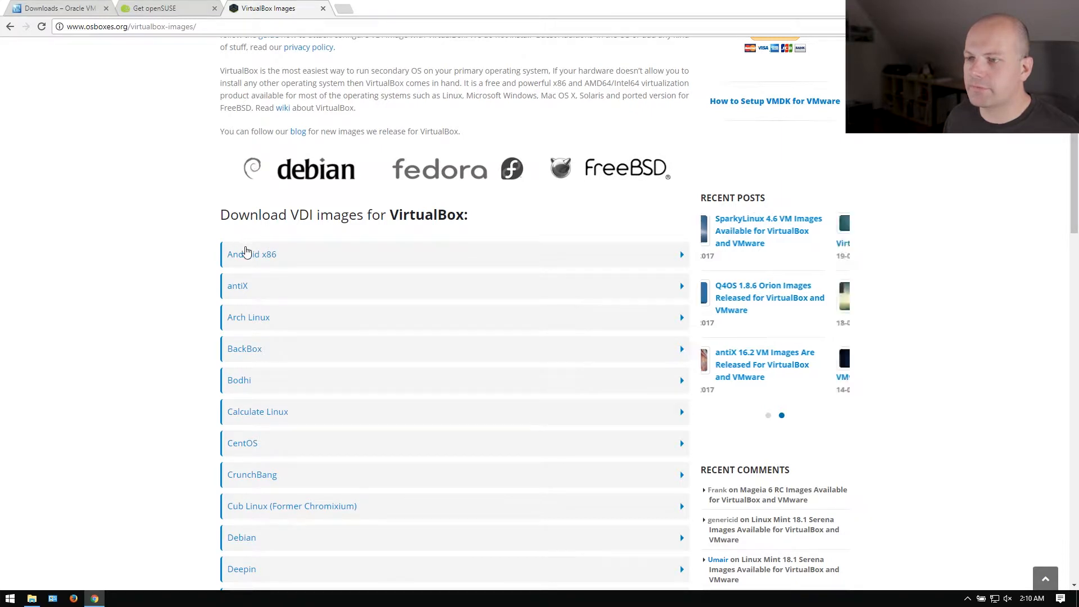
pyautogui.scroll(-1, 246, 252)
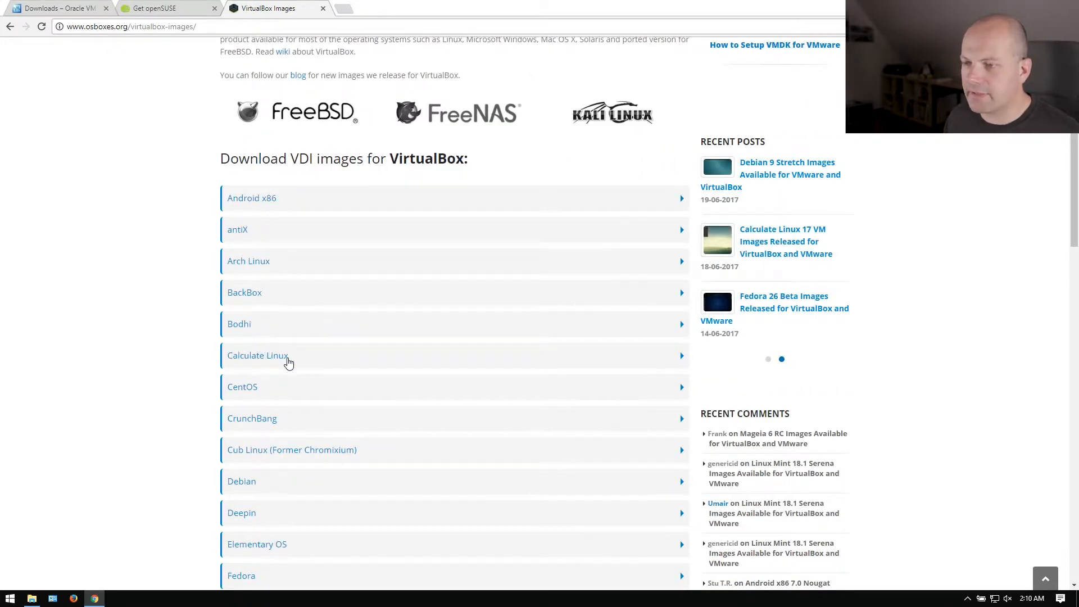
pyautogui.scroll(-10, 288, 362)
pyautogui.scroll(-10, 278, 351)
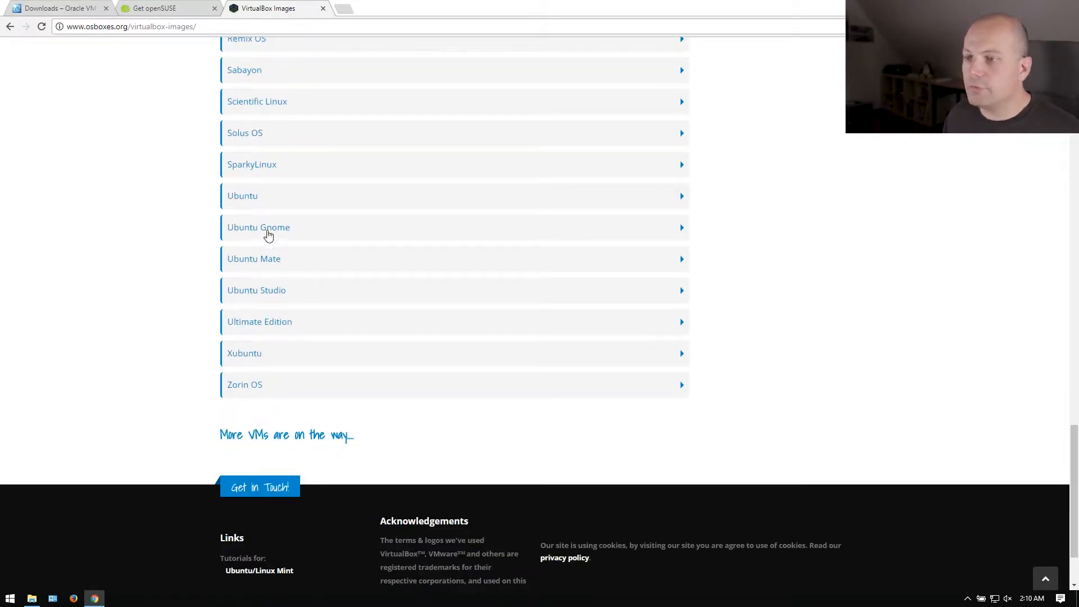
pyautogui.scroll(8, 311, 204)
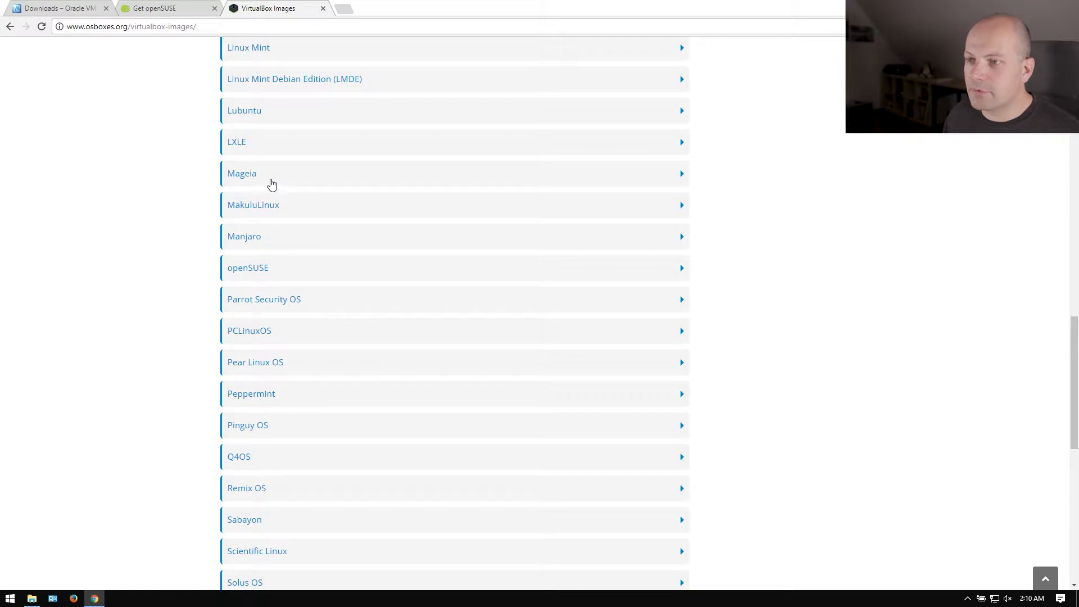
pyautogui.click(334, 275)
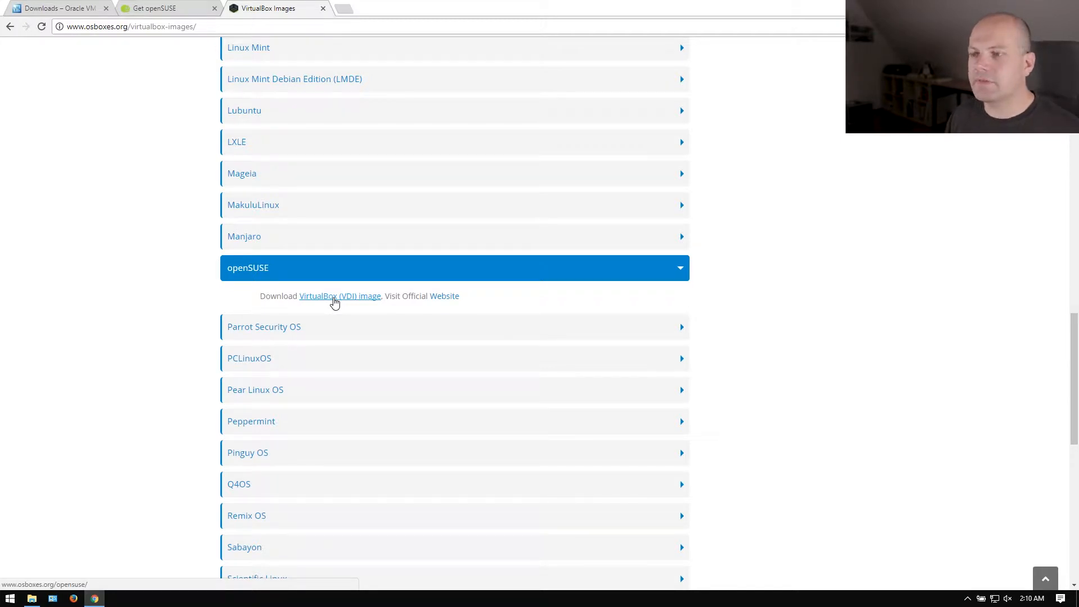
pyautogui.scroll(9, 316, 217)
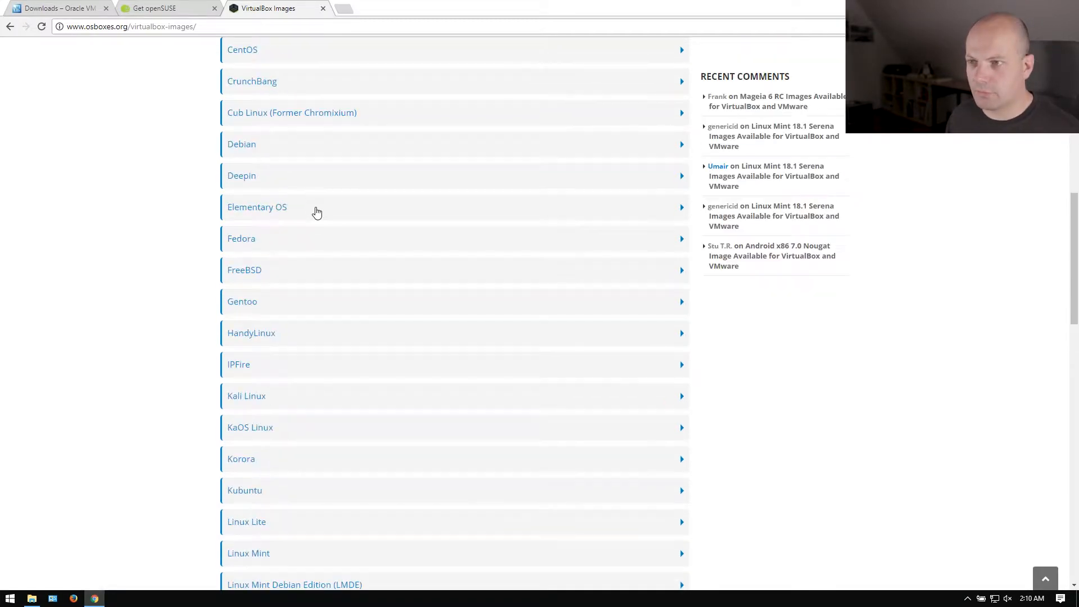
pyautogui.scroll(-11, 334, 97)
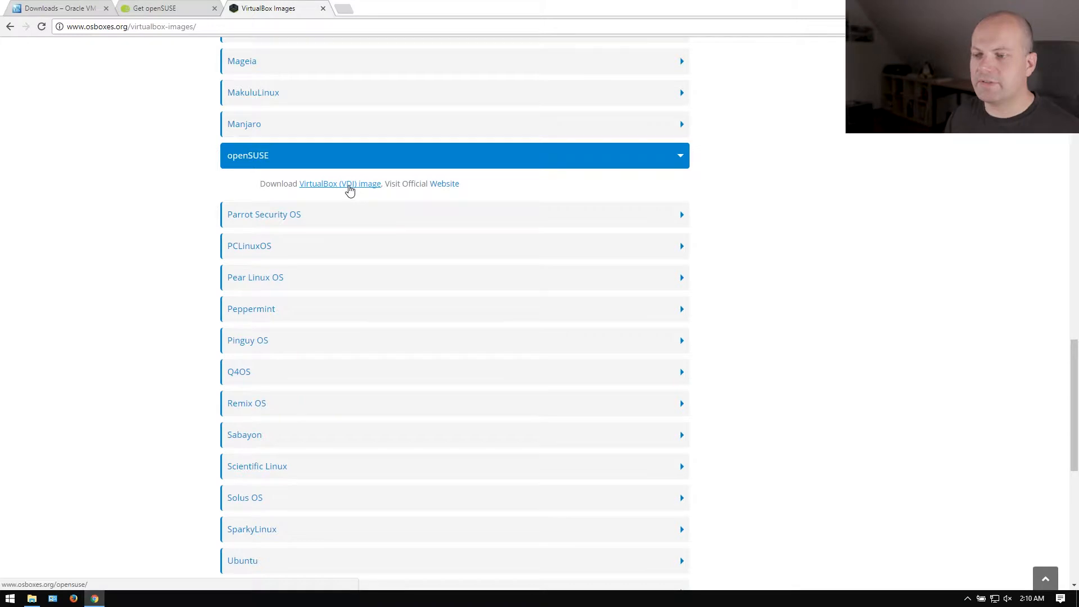
pyautogui.click(350, 189)
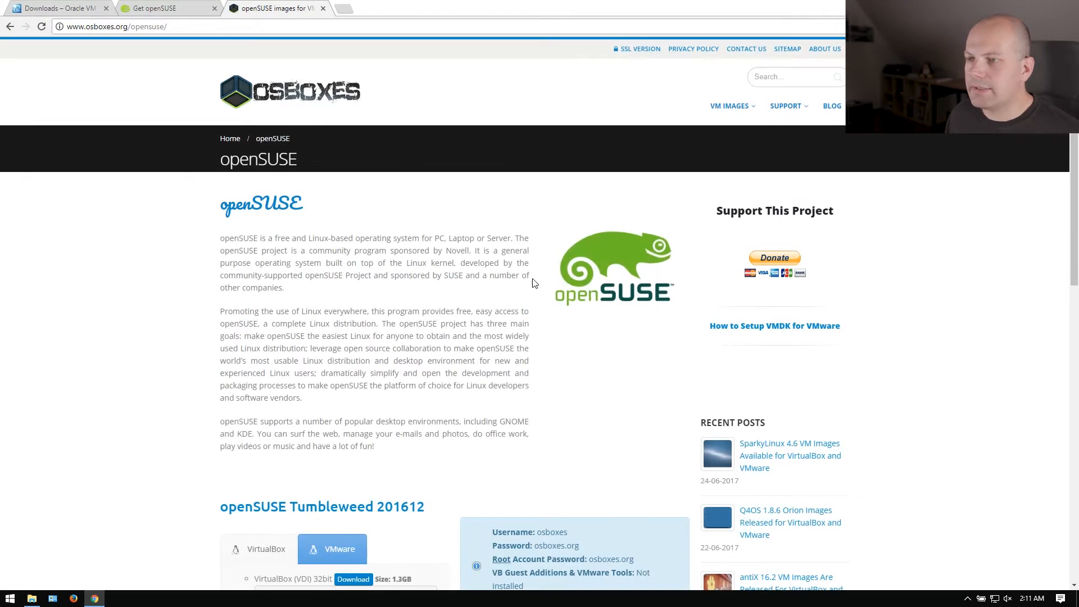
# Scroll to Tumbleweed 201612 and highlight the 64bit VirtualBox (VDI) download line.
pyautogui.scroll(-1, 396, 278)
pyautogui.scroll(-7, 395, 281)
pyautogui.scroll(7, 395, 284)
pyautogui.scroll(-3, 395, 285)
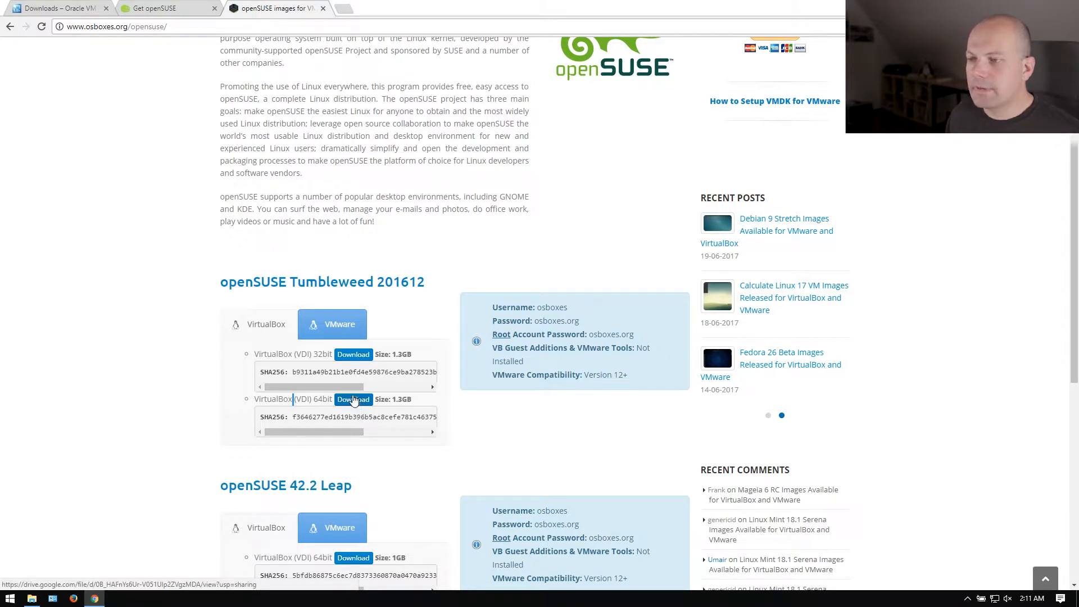
pyautogui.tripleClick(293, 398)
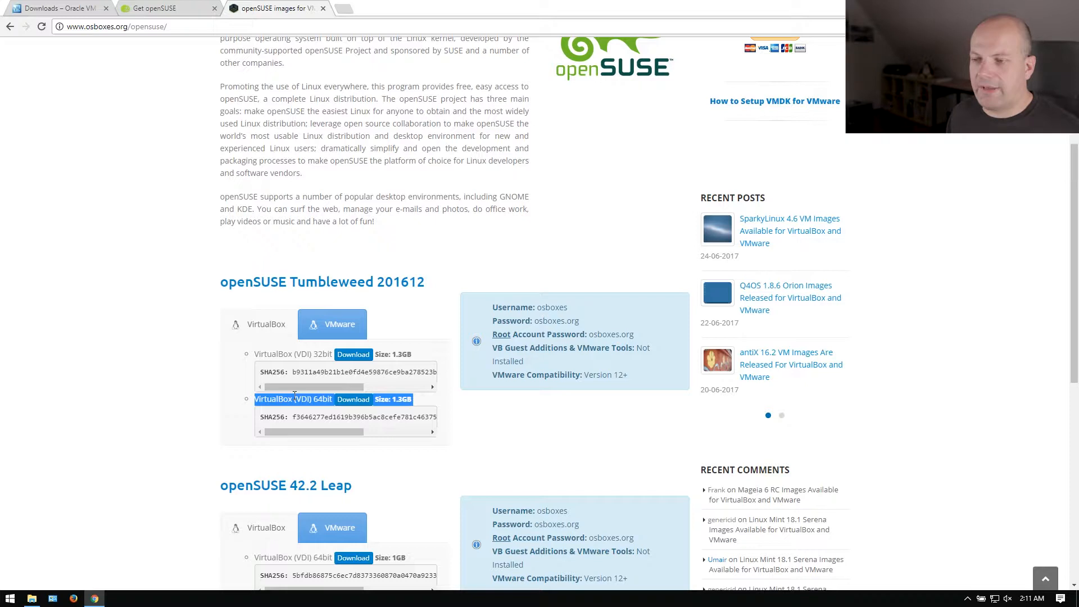
pyautogui.doubleClick(323, 399)
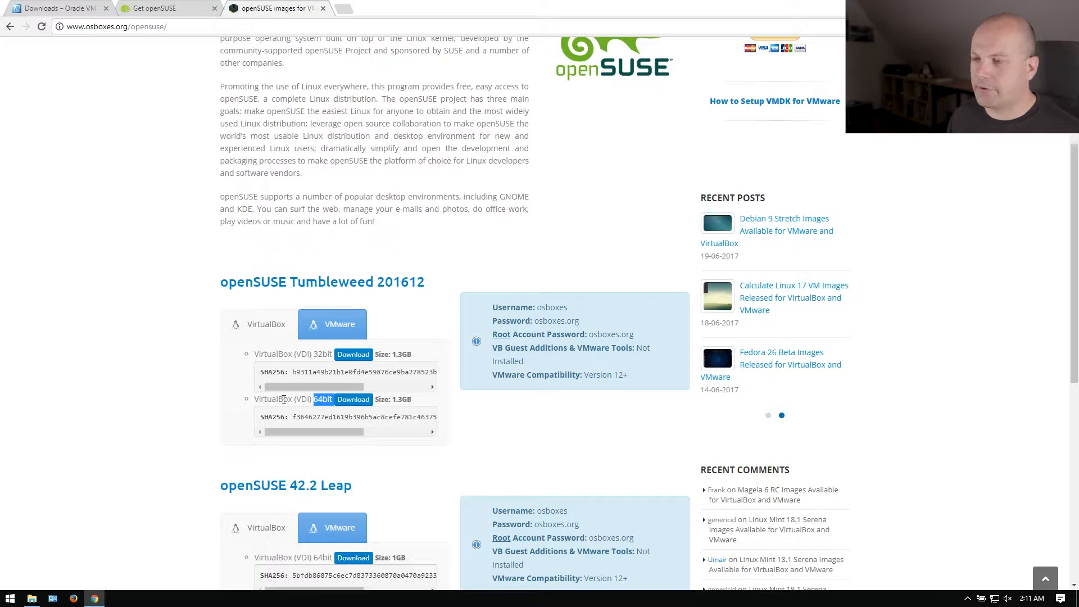
pyautogui.tripleClick(283, 399)
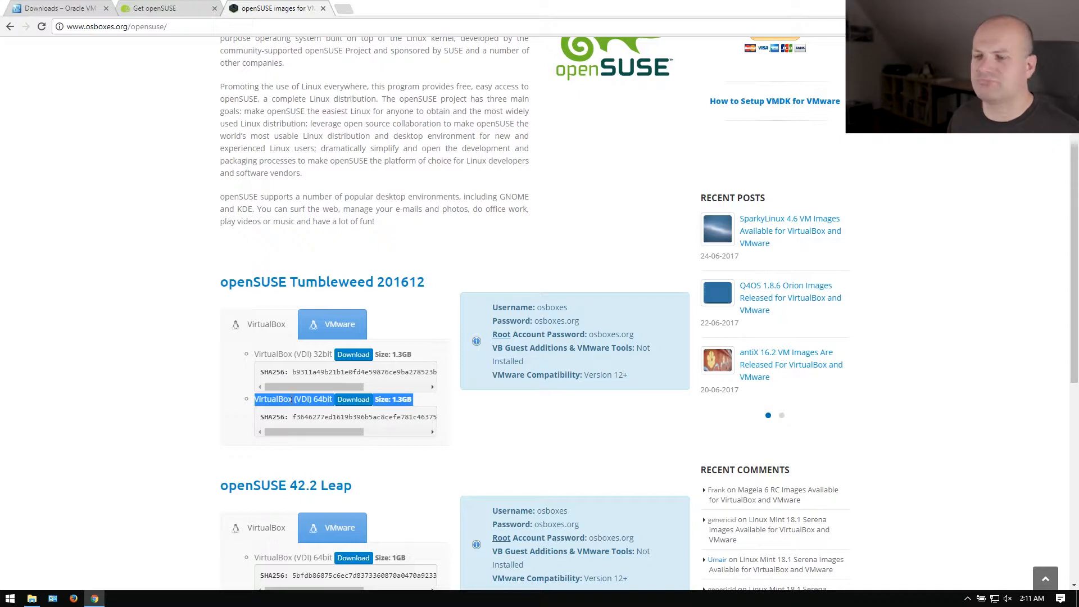
pyautogui.doubleClick(317, 399)
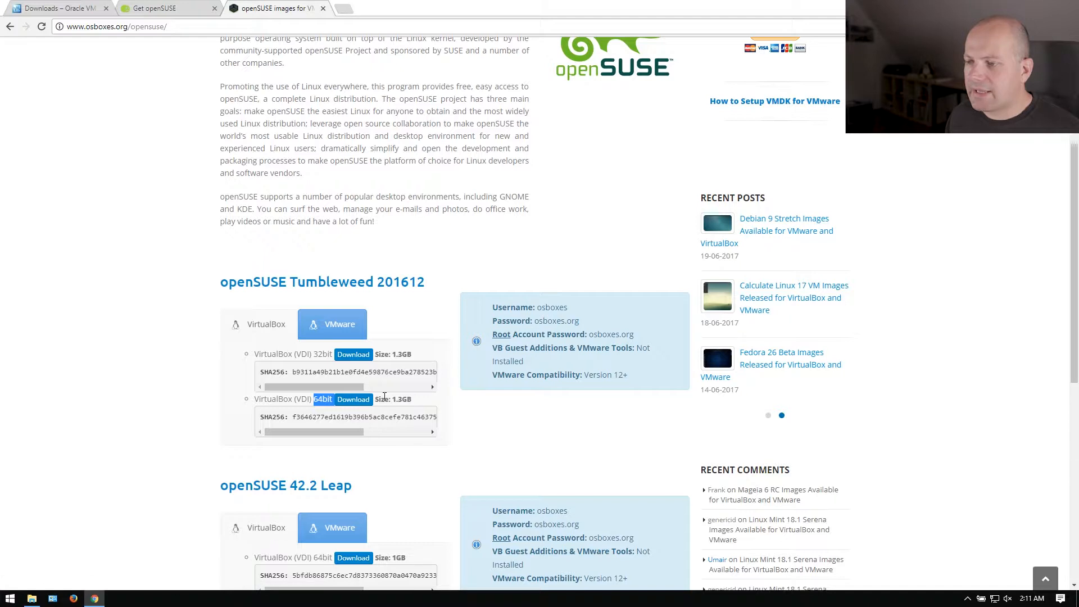
# Highlight the 1.3GB image size, then select the openSUSE 7z archive in Downloads.
pyautogui.doubleClick(402, 399)
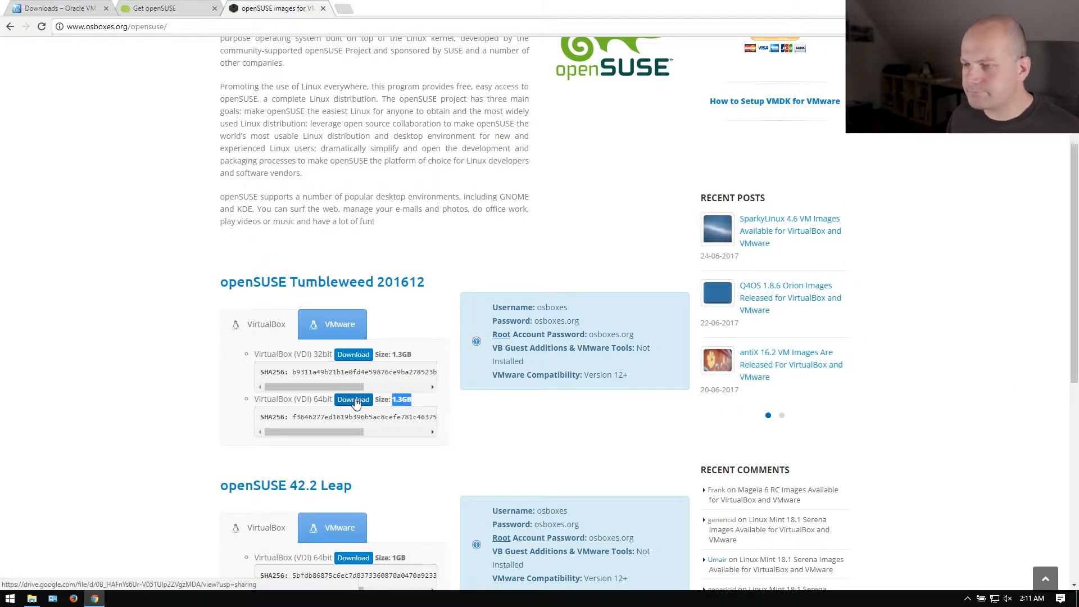
pyautogui.click(409, 402)
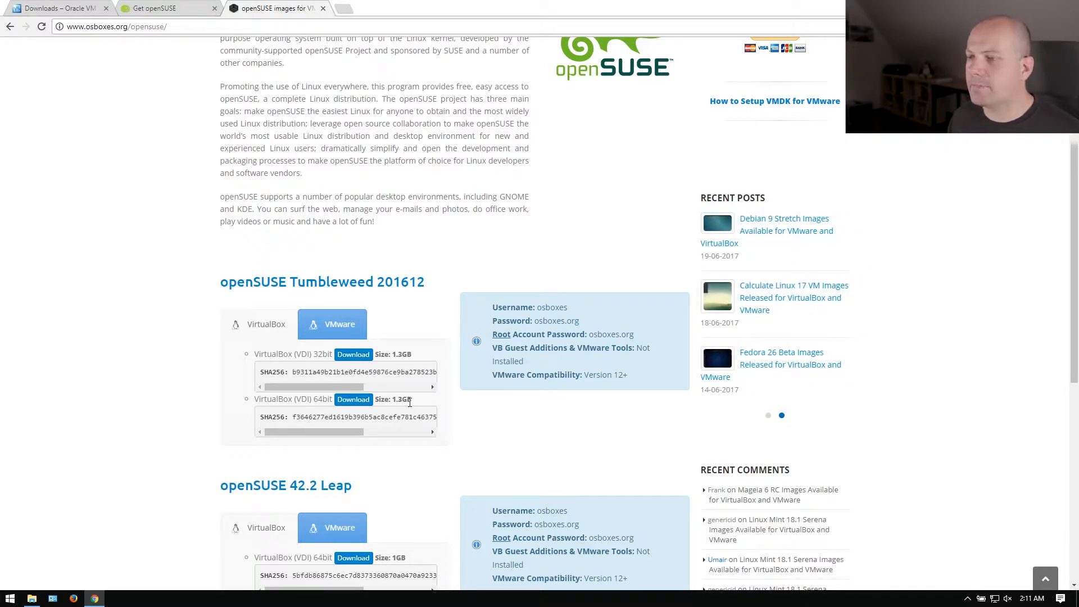
pyautogui.doubleClick(410, 402)
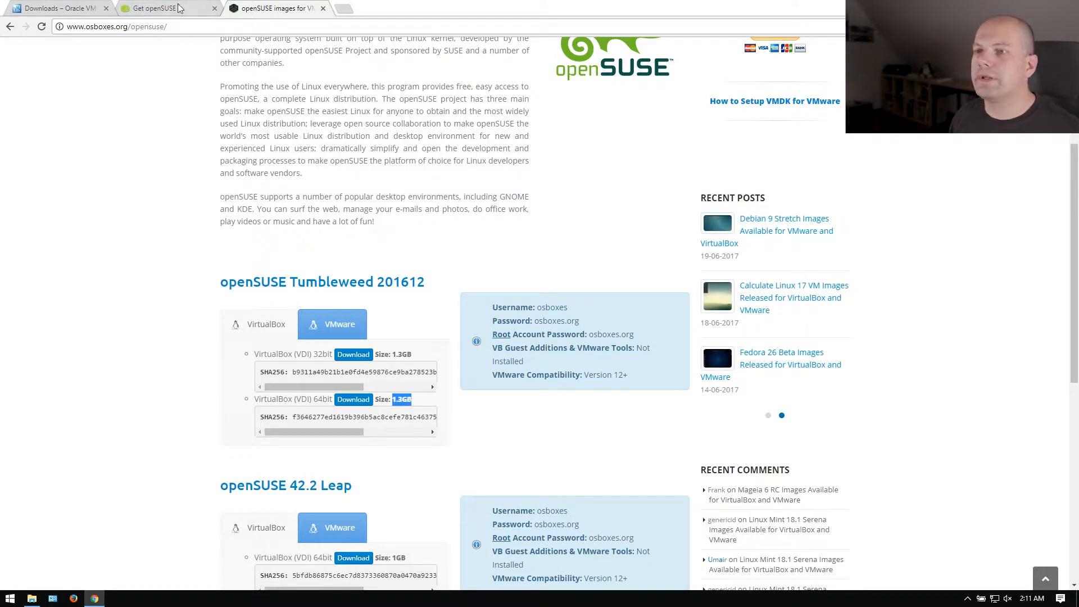
pyautogui.click(31, 601)
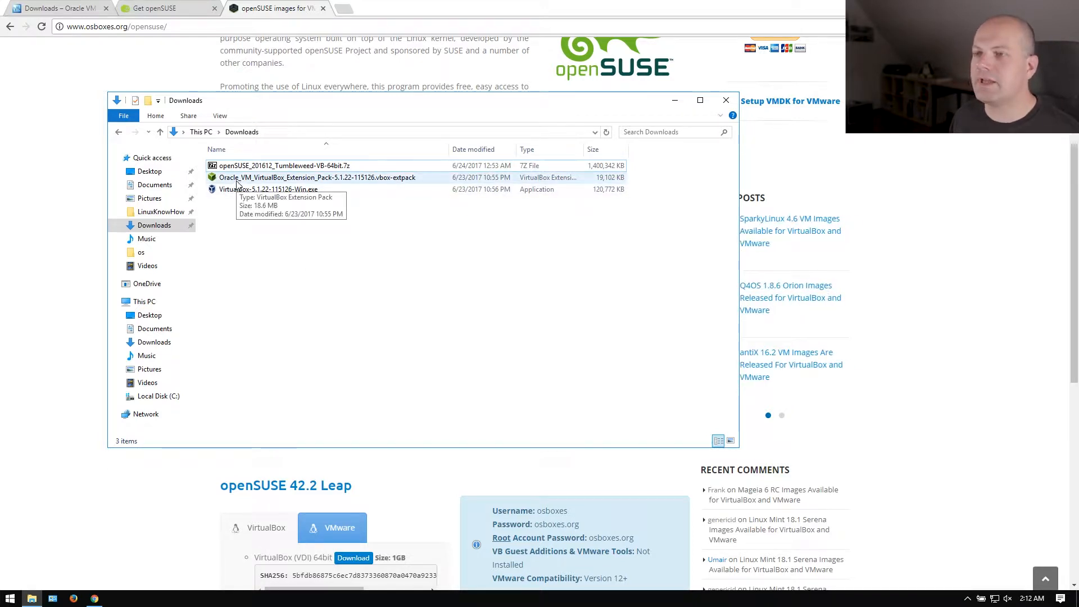
pyautogui.click(235, 168)
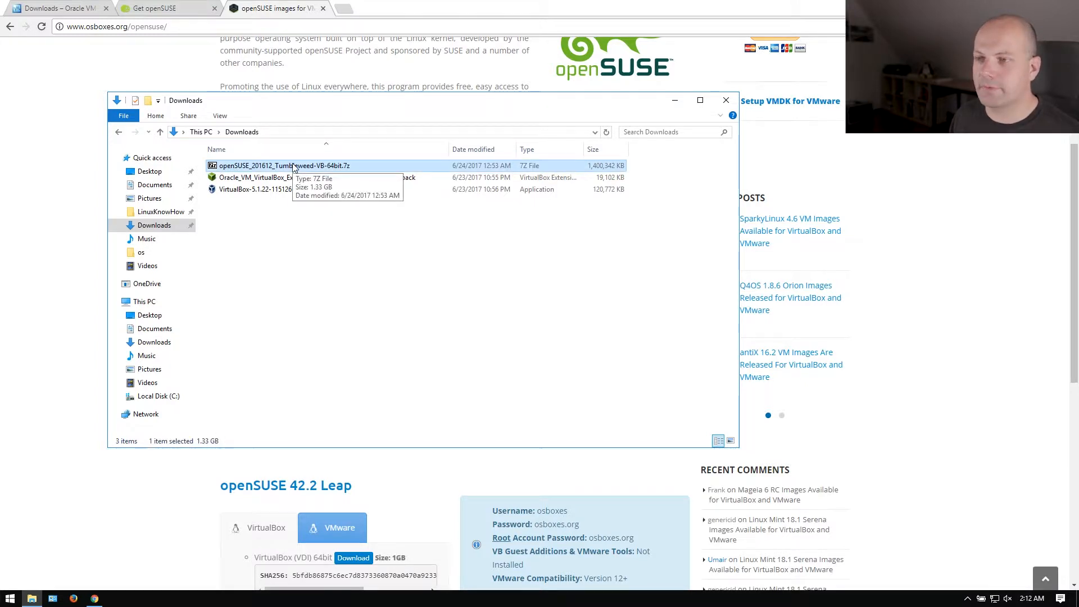
pyautogui.doubleClick(212, 167)
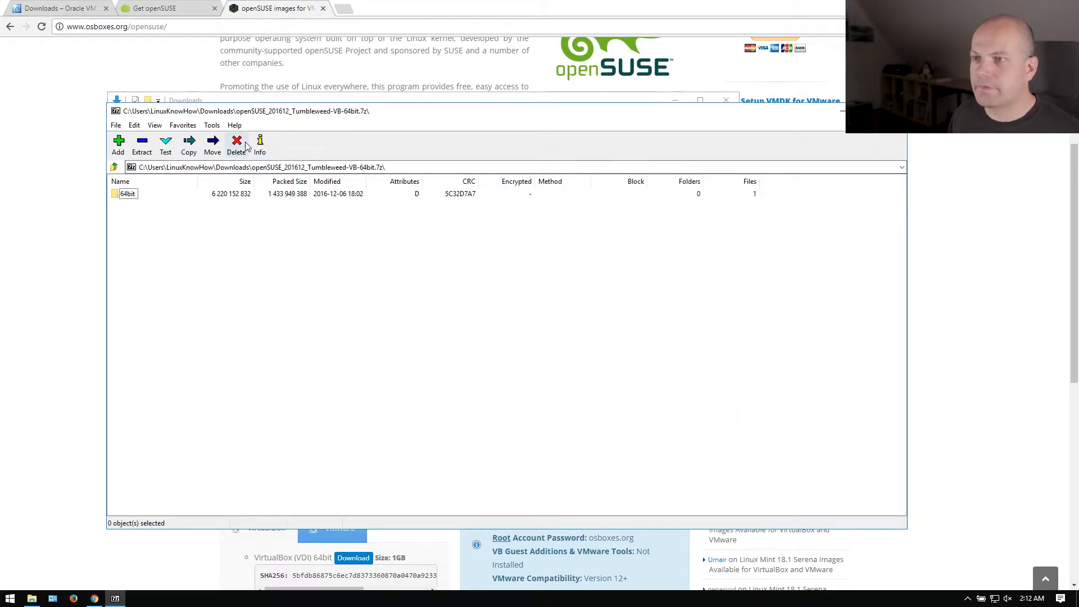
pyautogui.moveTo(250, 112); pyautogui.dragTo(495, 153)
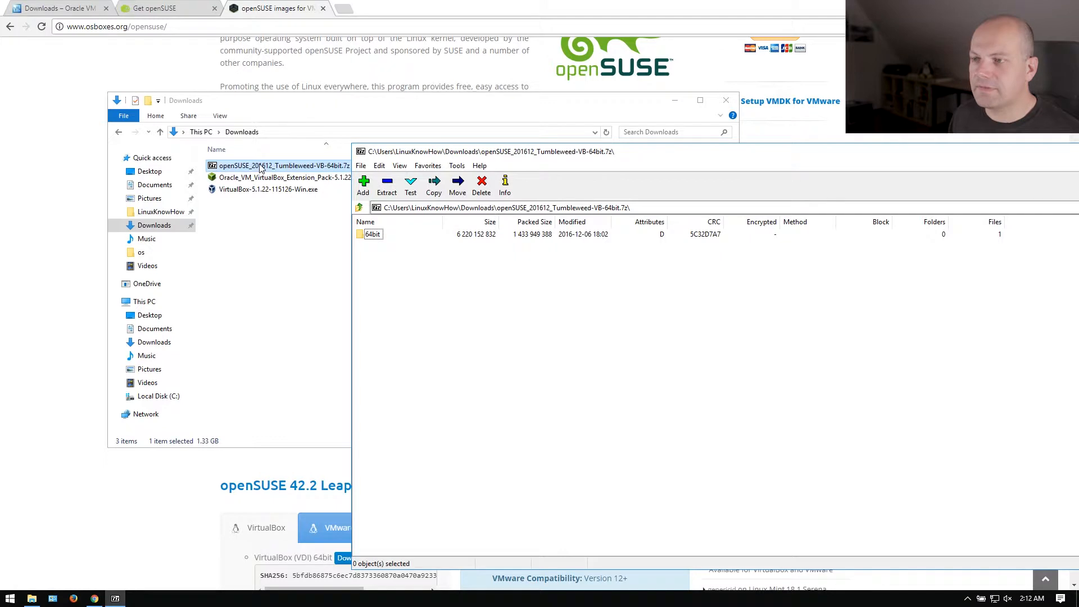
pyautogui.moveTo(425, 144); pyautogui.dragTo(428, 253)
pyautogui.doubleClick(374, 342)
pyautogui.click(380, 344)
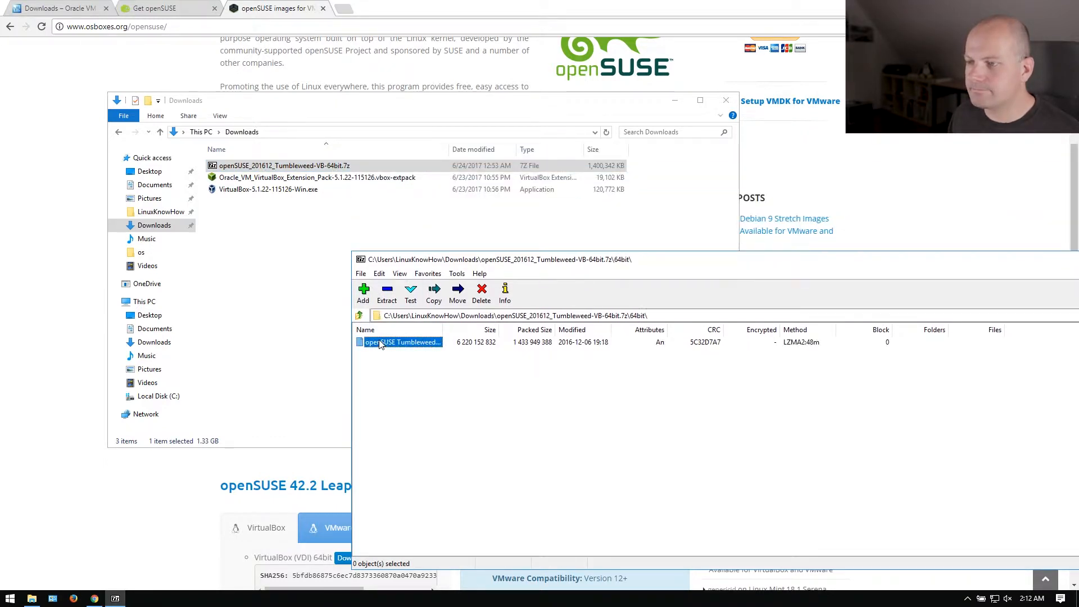
pyautogui.moveTo(1061, 266); pyautogui.dragTo(829, 264)
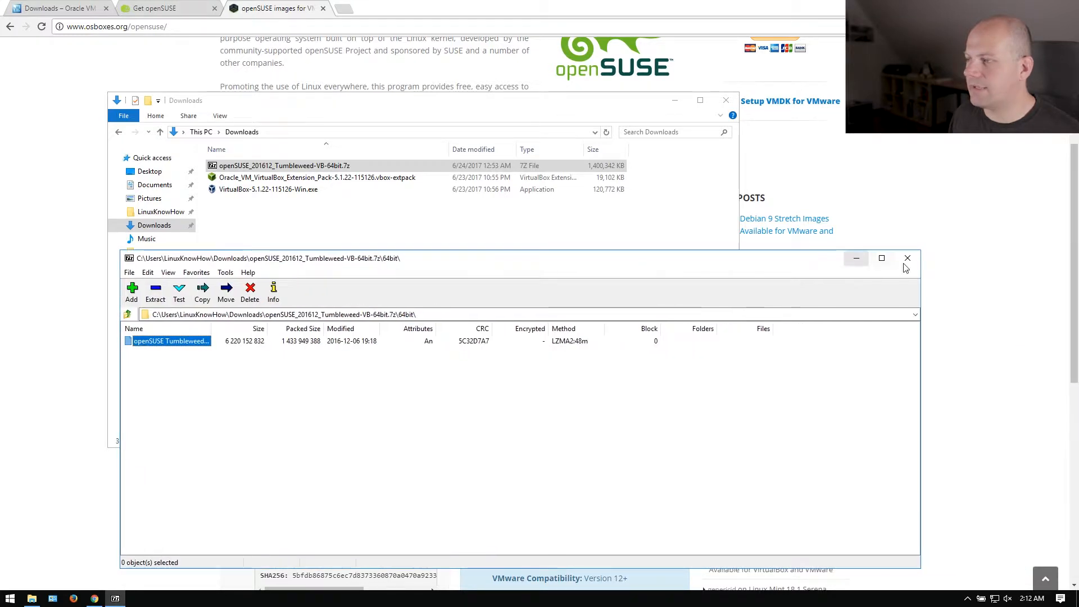
pyautogui.click(907, 259)
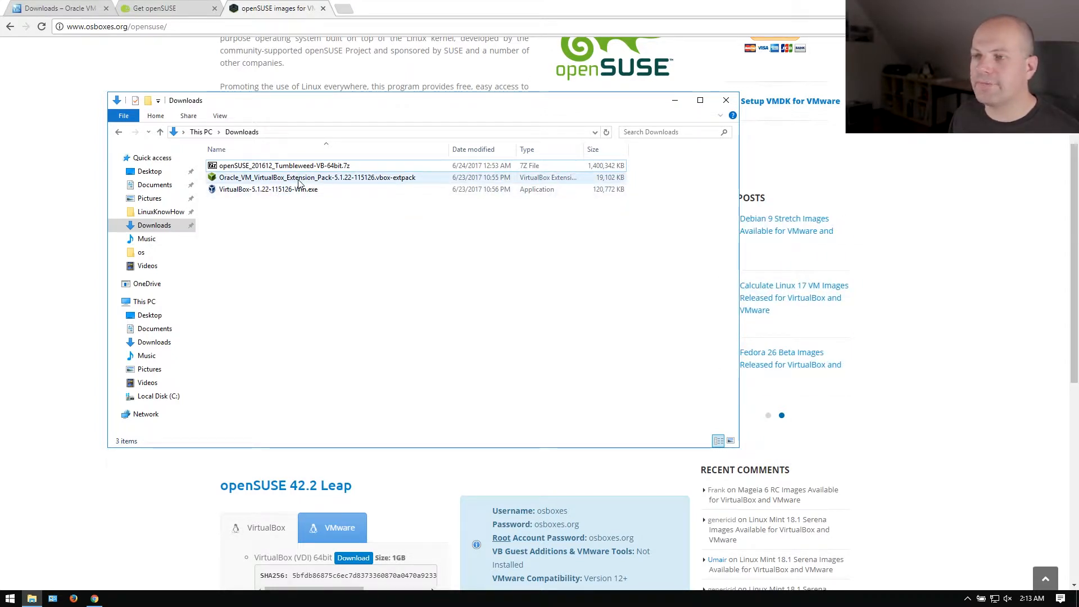
pyautogui.click(248, 192)
pyautogui.click(254, 183)
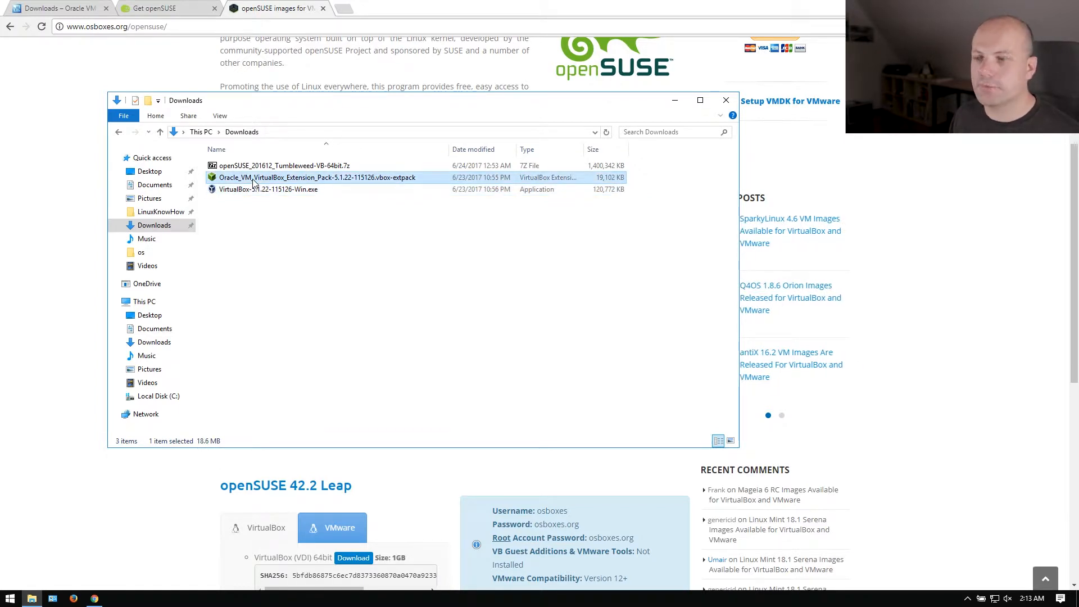
pyautogui.click(284, 170)
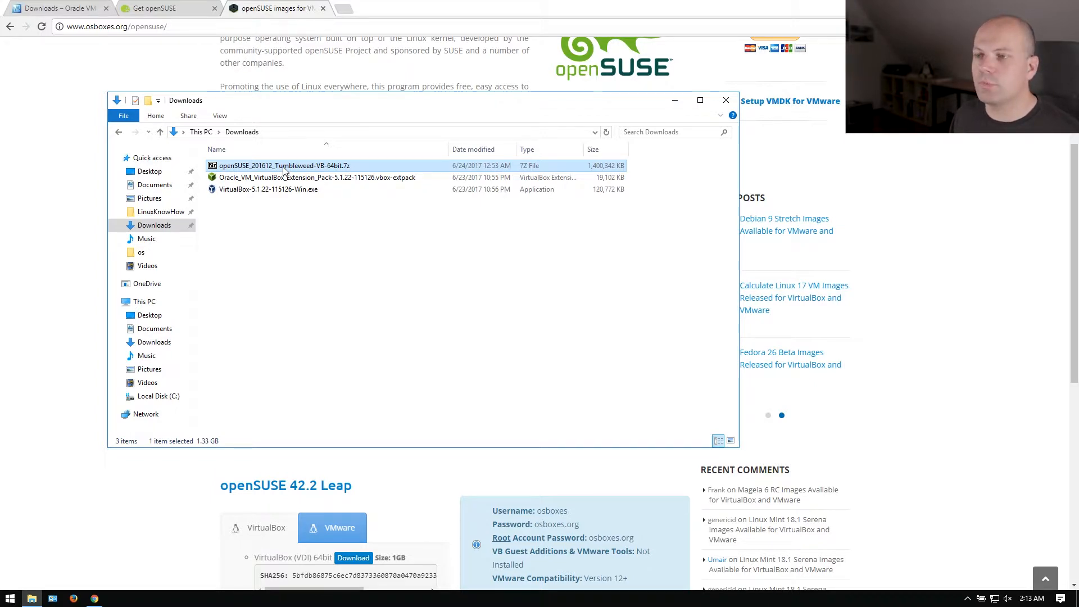
# Open the openSUSE 7z archive and extract the 64bit .vdi image into Downloads.
pyautogui.doubleClick(284, 170)
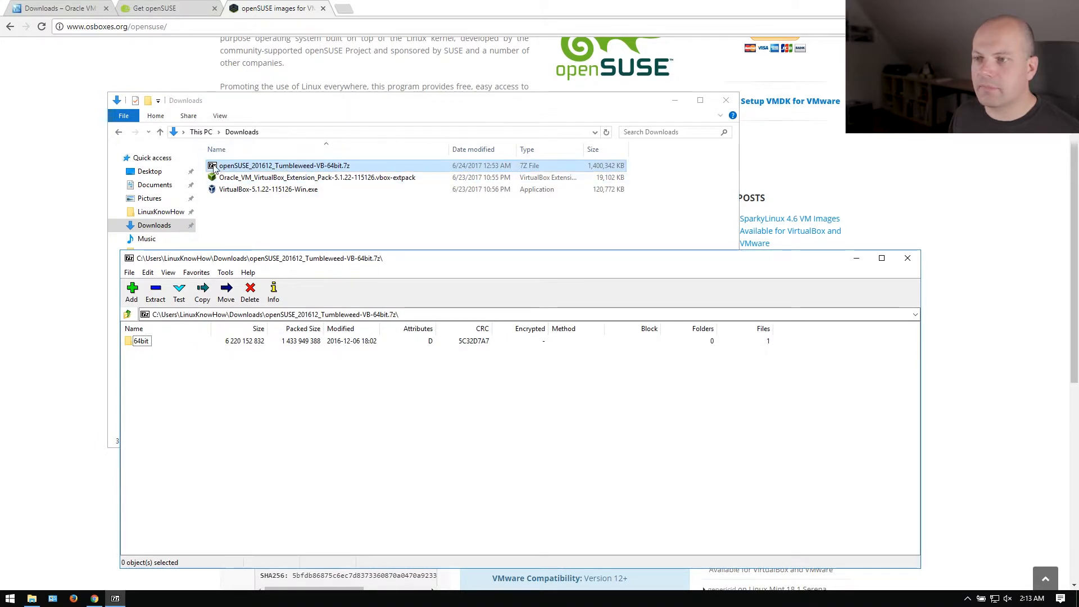
pyautogui.doubleClick(142, 341)
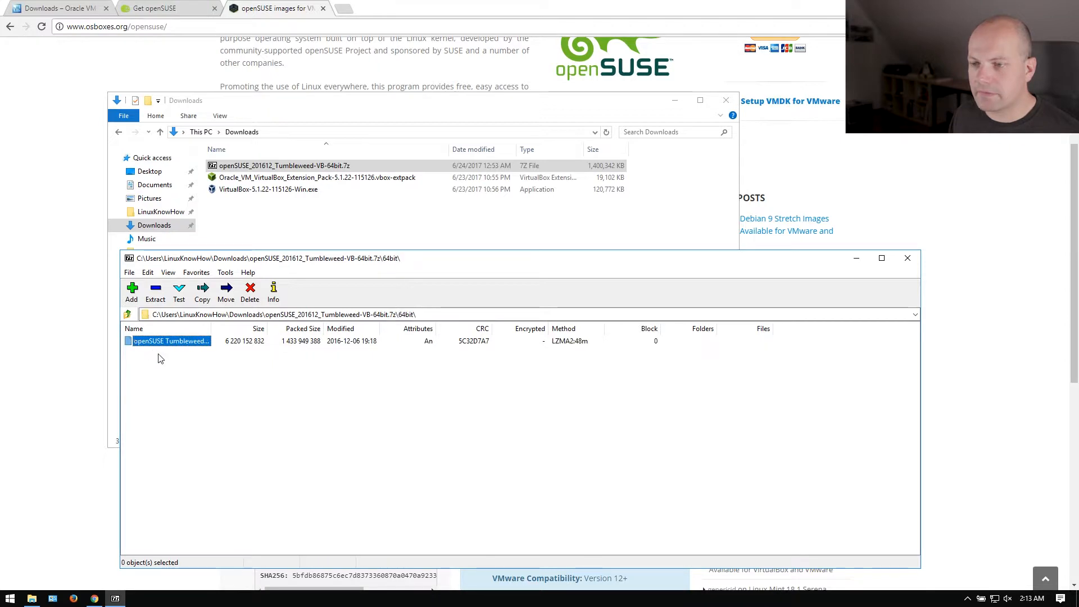
pyautogui.moveTo(211, 329); pyautogui.dragTo(307, 329)
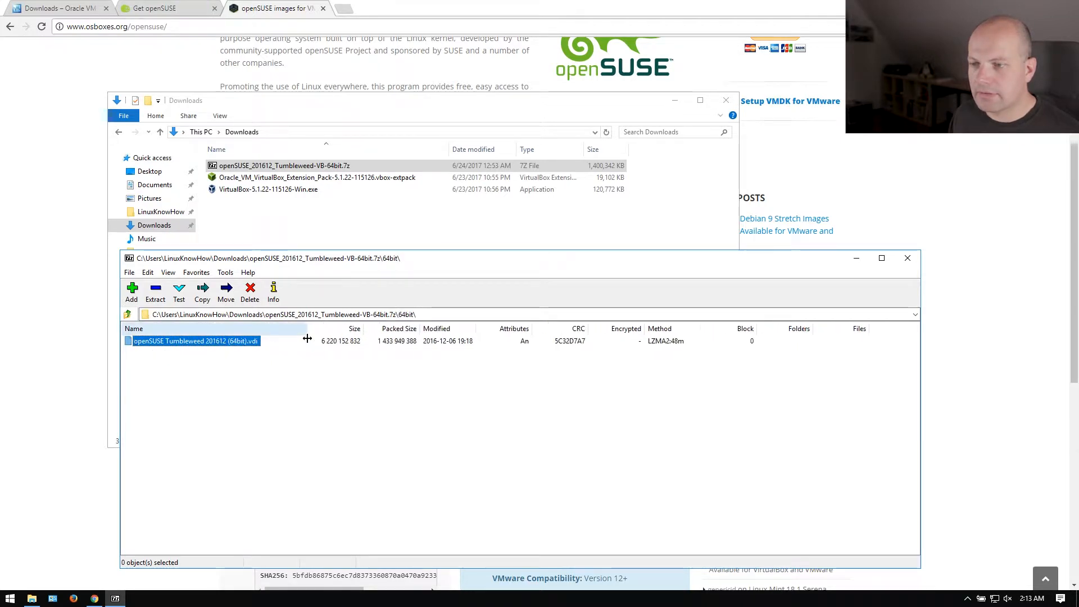
pyautogui.moveTo(210, 347); pyautogui.dragTo(287, 230)
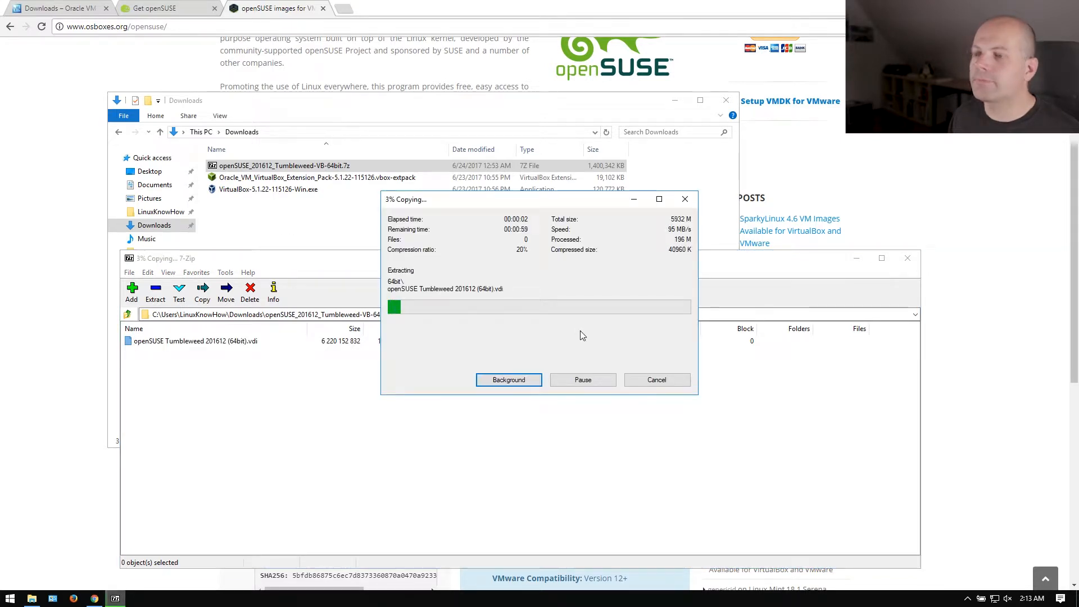
pyautogui.click(287, 190)
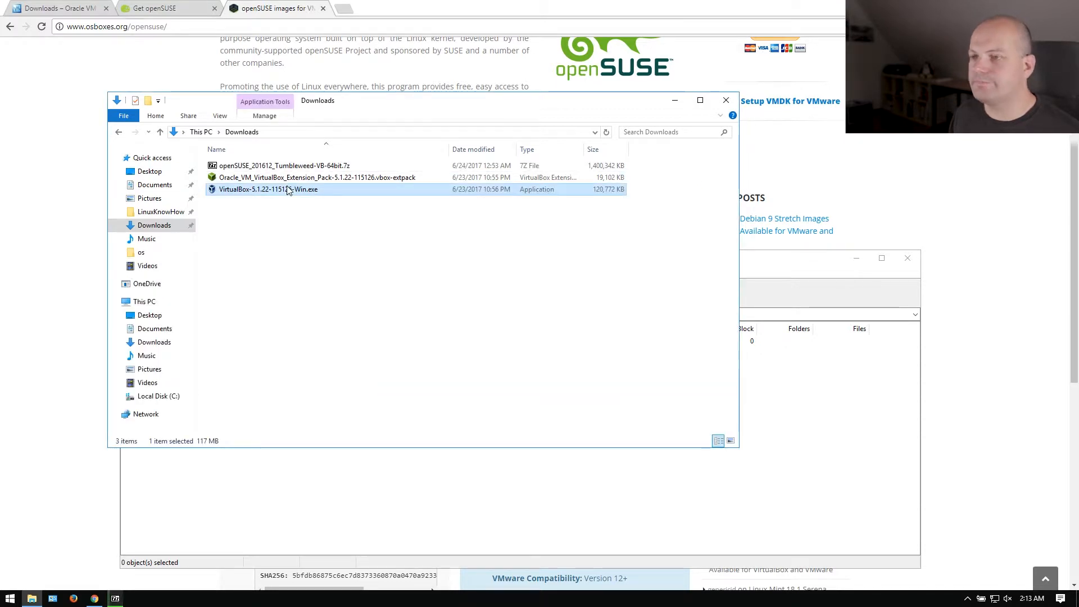
# Run the VirtualBox 5.1.22 installer with default features, accepting the network interfaces warning.
pyautogui.doubleClick(213, 190)
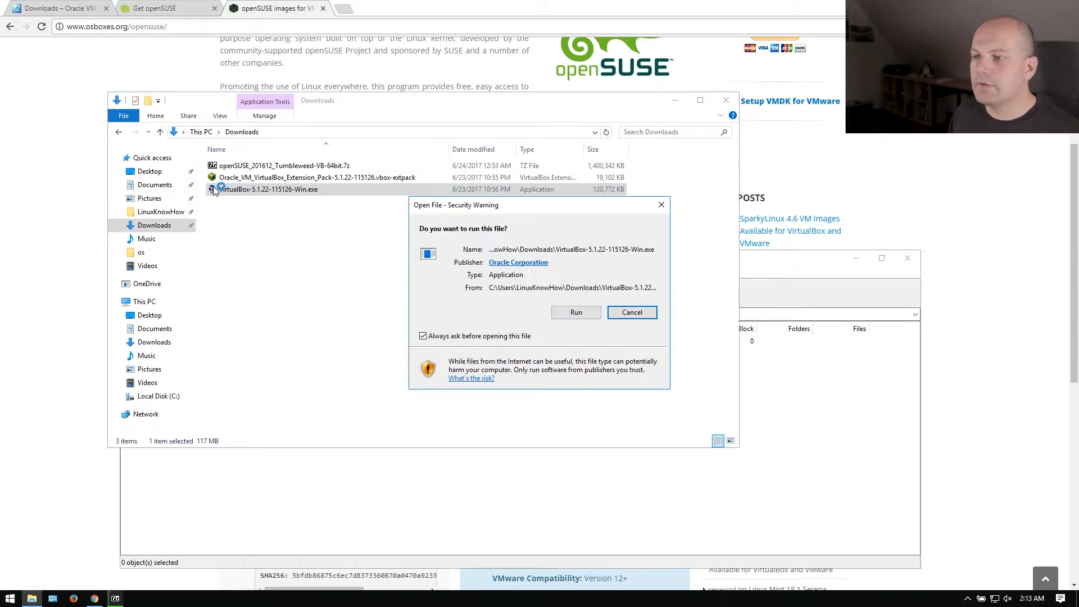
pyautogui.click(576, 313)
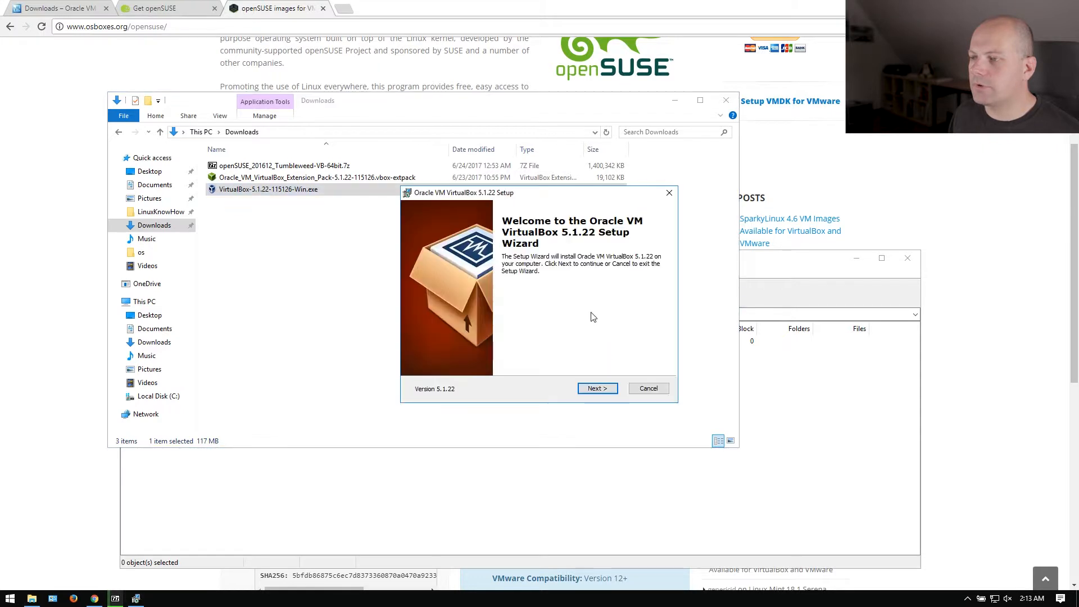
pyautogui.click(612, 389)
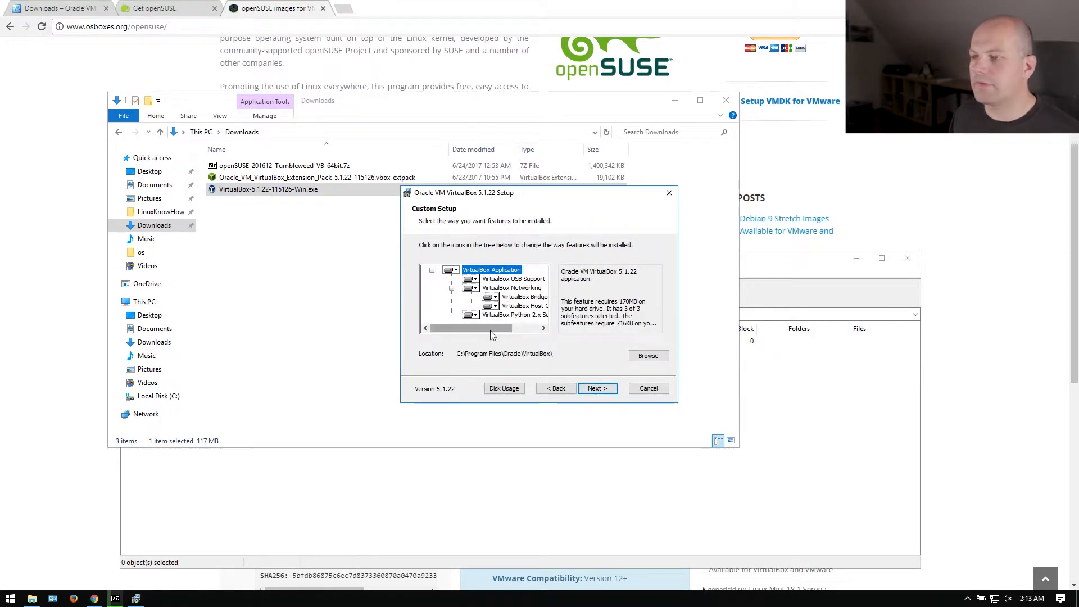
pyautogui.click(597, 389)
pyautogui.click(597, 390)
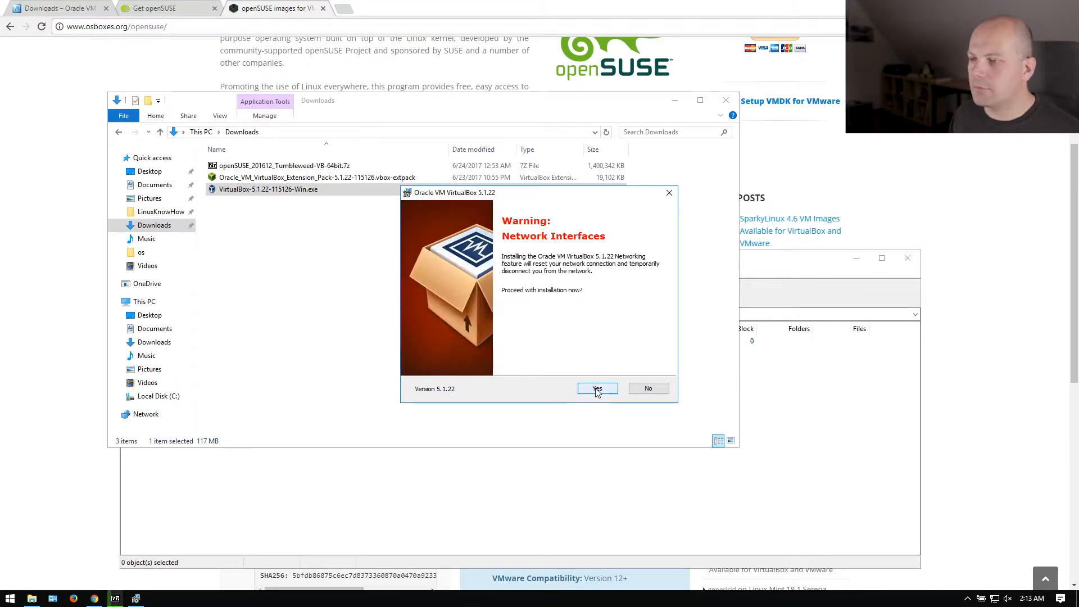
pyautogui.click(597, 389)
pyautogui.click(597, 390)
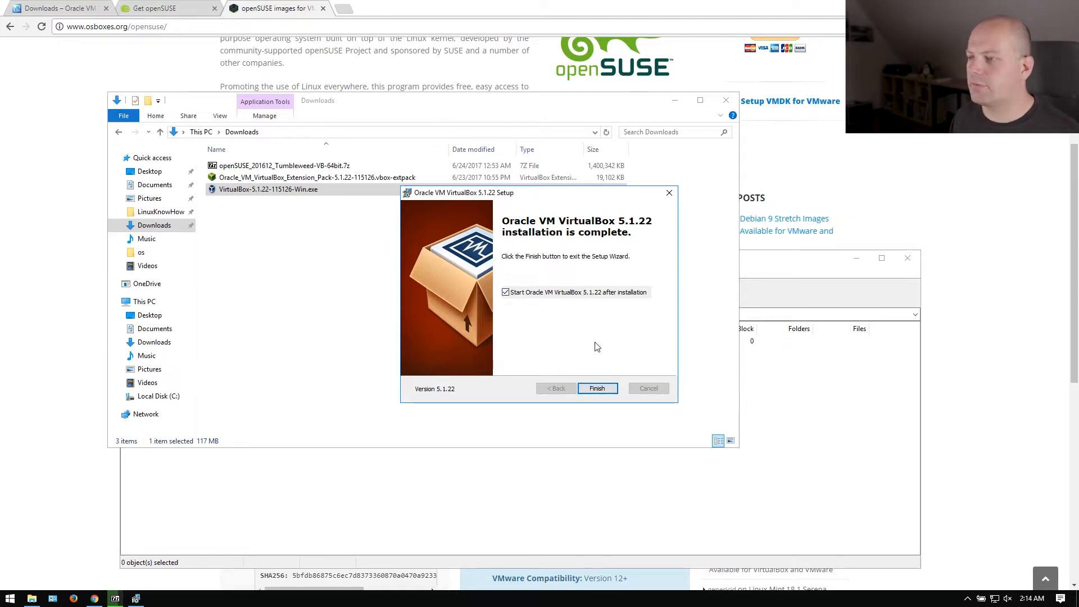
# Finish the VirtualBox setup and go to the Extensions page of Preferences.
pyautogui.click(597, 388)
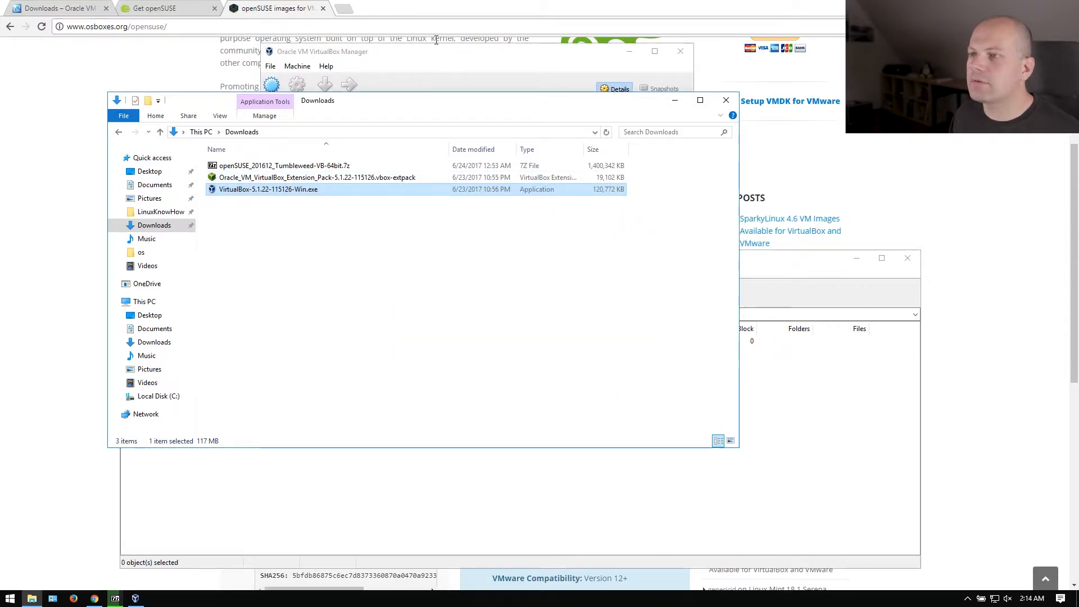
pyautogui.moveTo(382, 53); pyautogui.dragTo(528, 56)
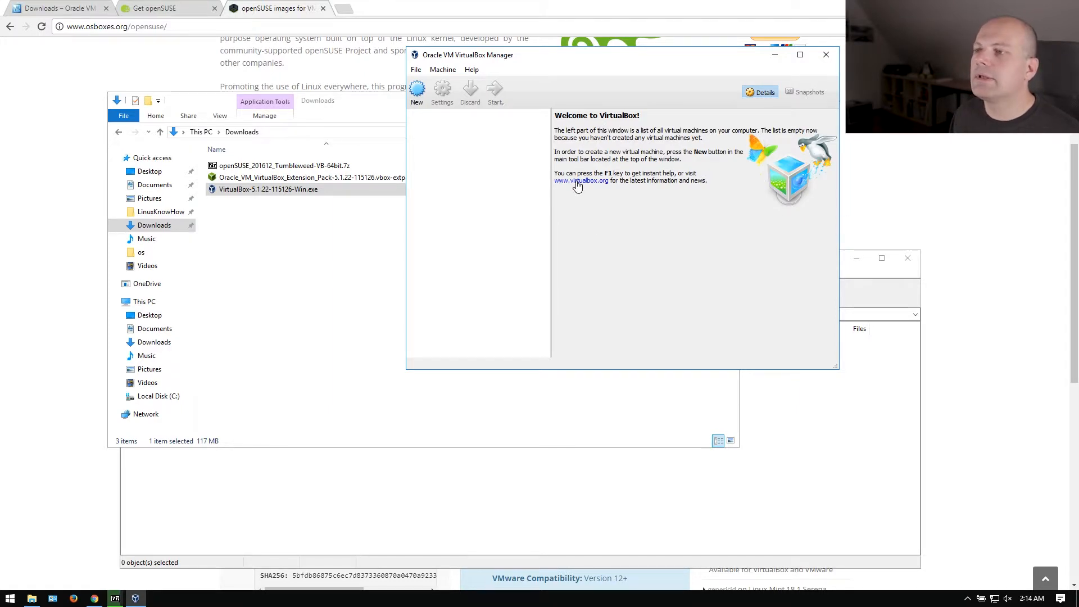
pyautogui.click(417, 70)
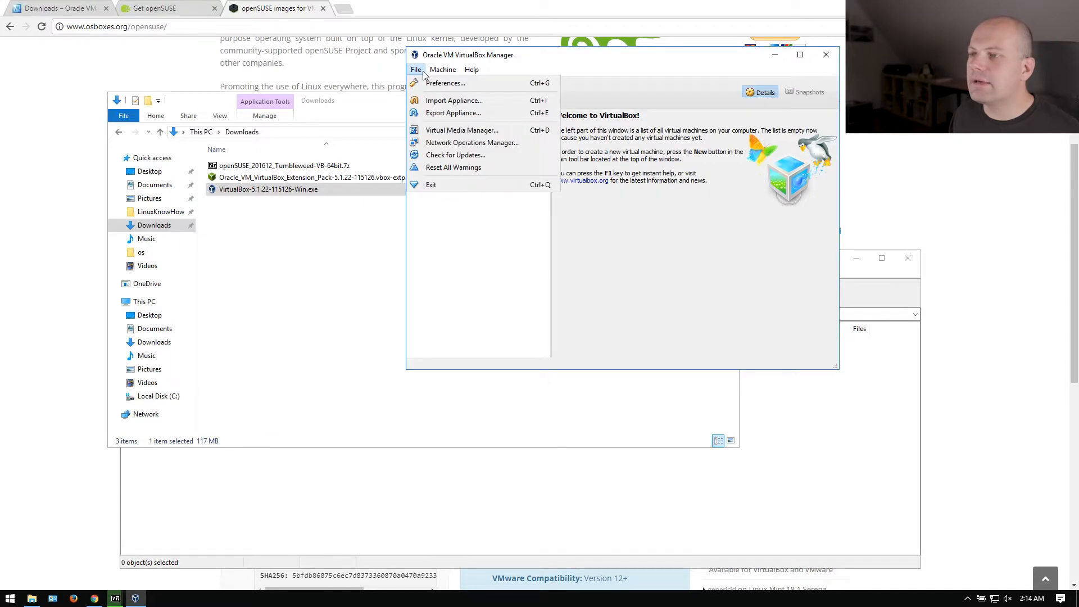
pyautogui.click(430, 84)
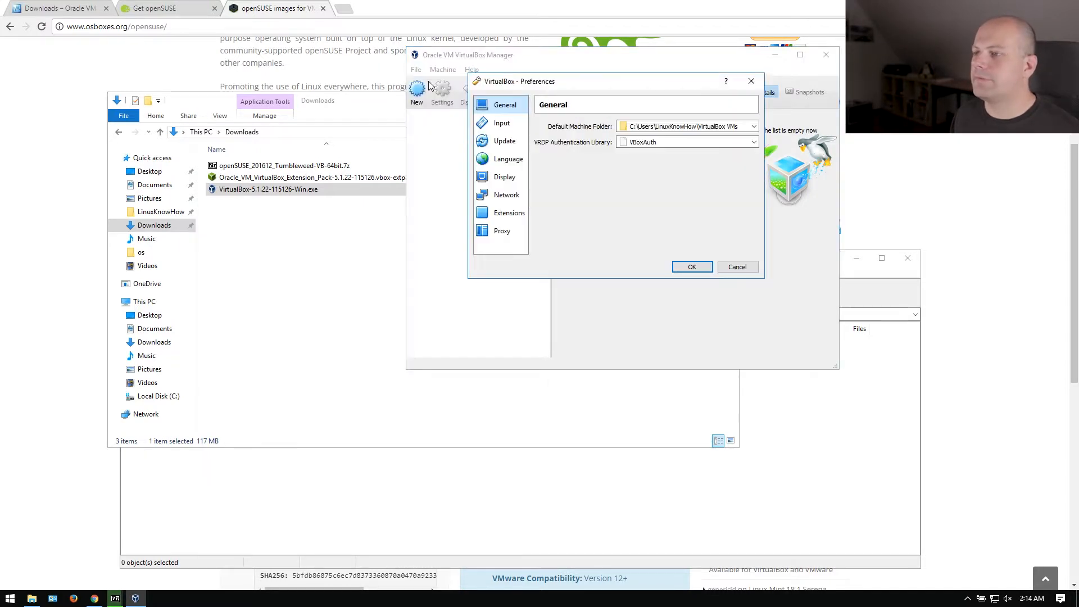
pyautogui.click(506, 212)
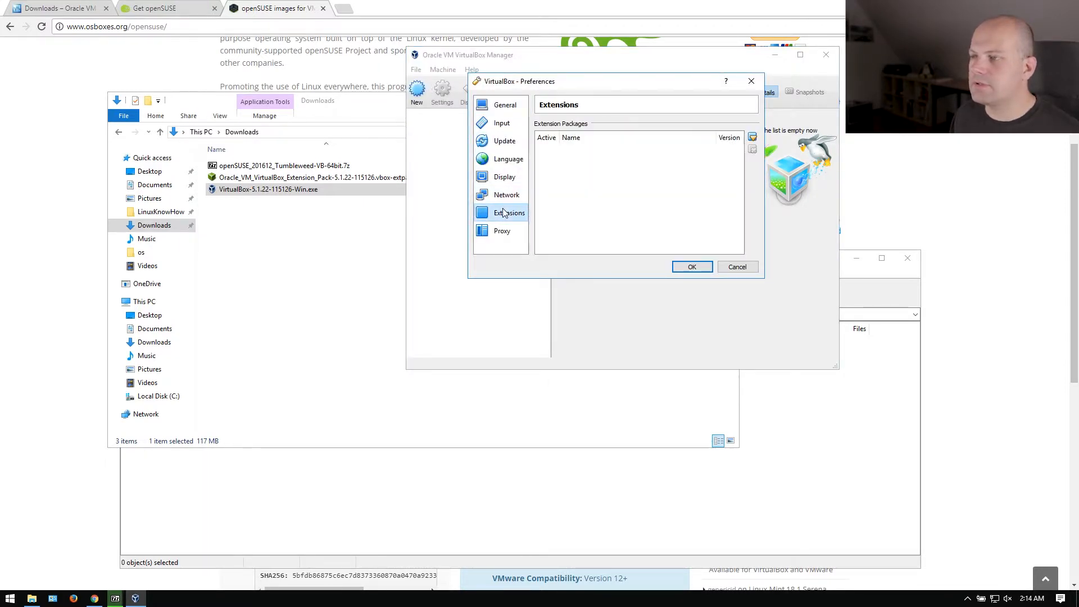
# Pick the Oracle VM VirtualBox Extension Pack file from Downloads and confirm its installation.
pyautogui.click(752, 138)
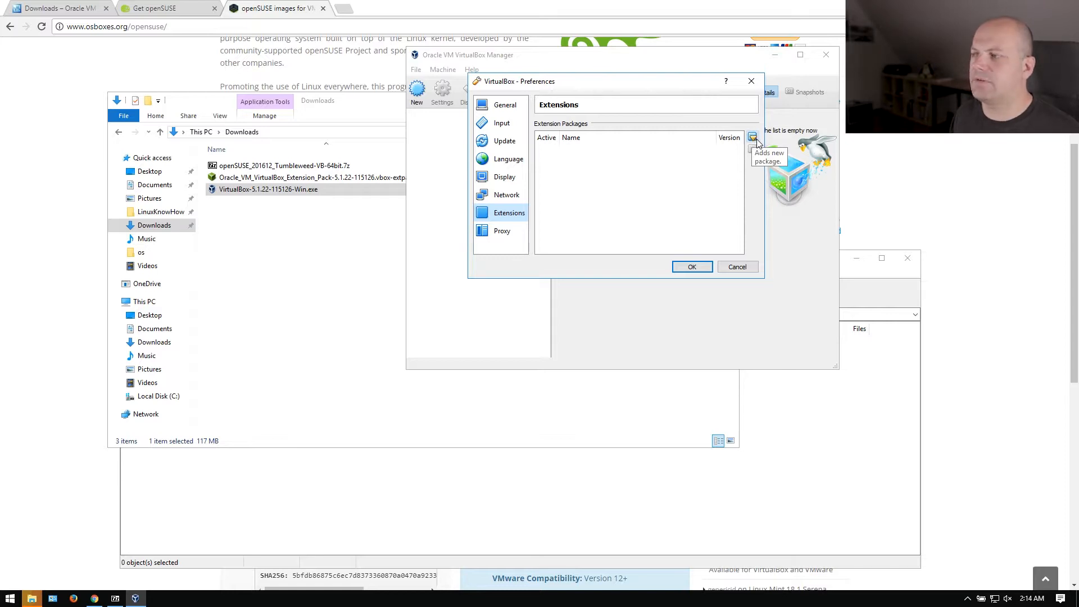
pyautogui.click(751, 139)
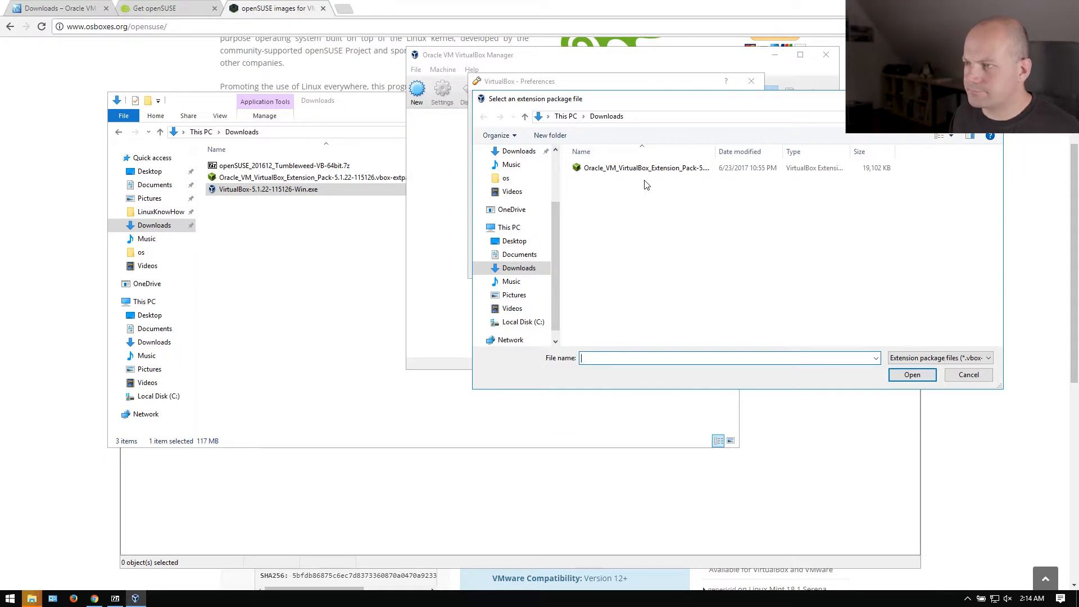
pyautogui.click(517, 268)
pyautogui.click(612, 170)
pyautogui.moveTo(714, 152); pyautogui.dragTo(807, 152)
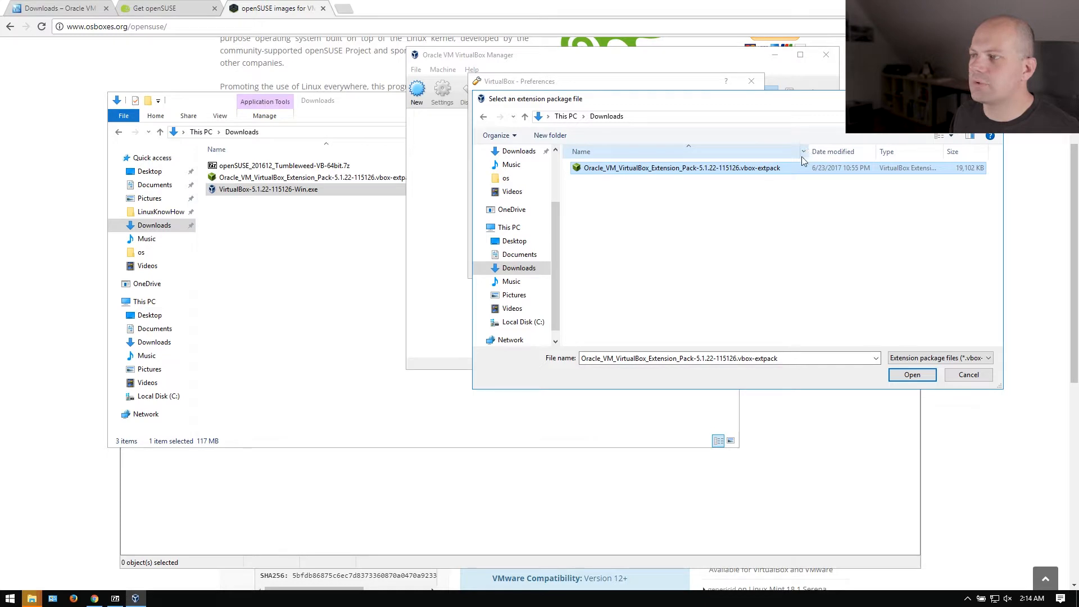
pyautogui.doubleClick(758, 172)
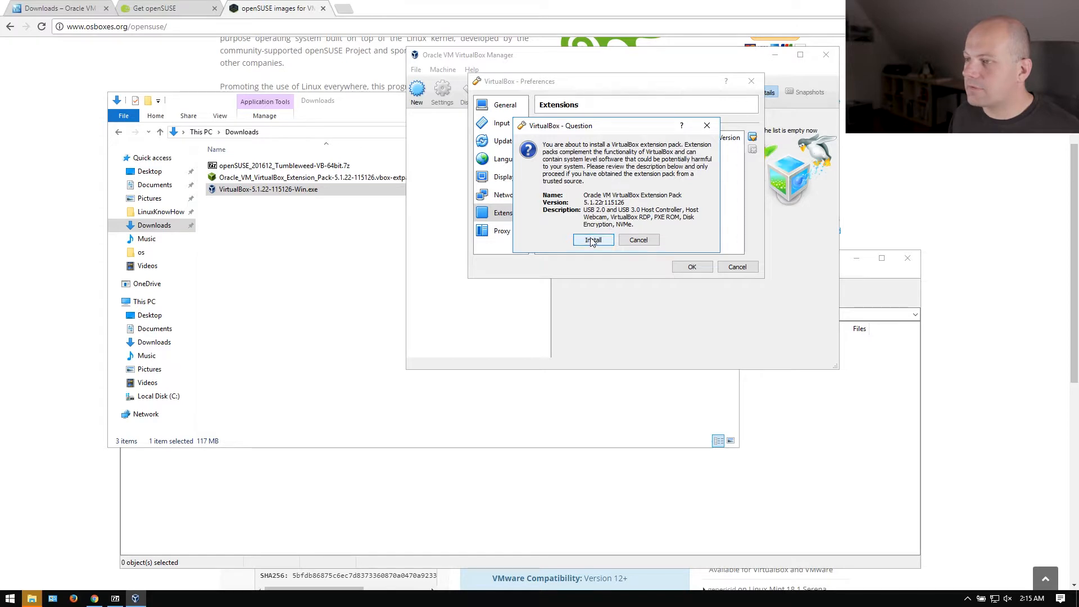
pyautogui.click(593, 241)
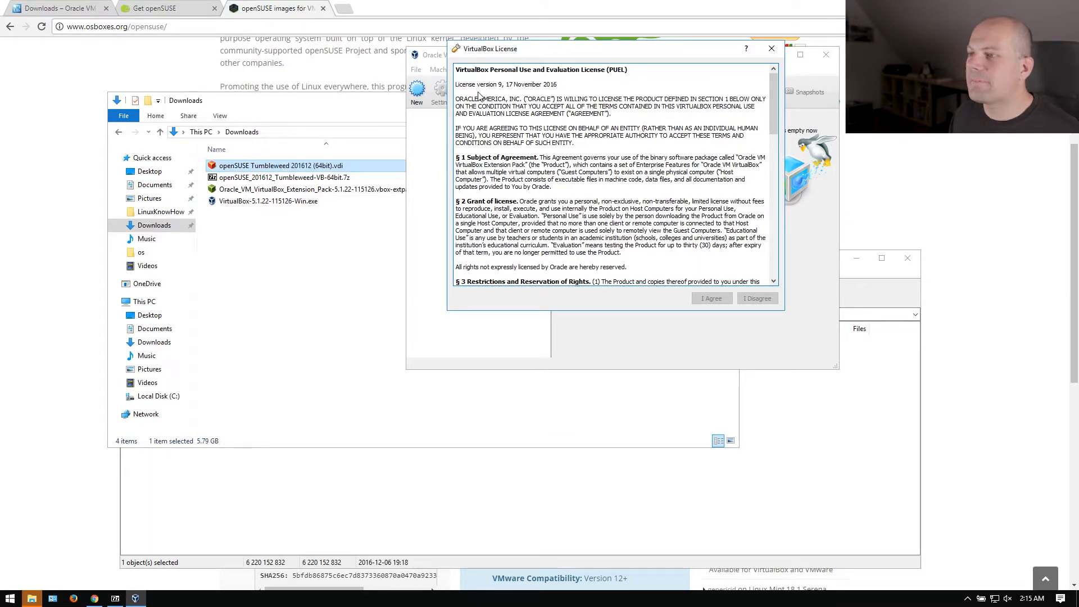
# Accept the extension pack licence, dismiss the success notice, and close Preferences with OK.
pyautogui.scroll(-5, 482, 96)
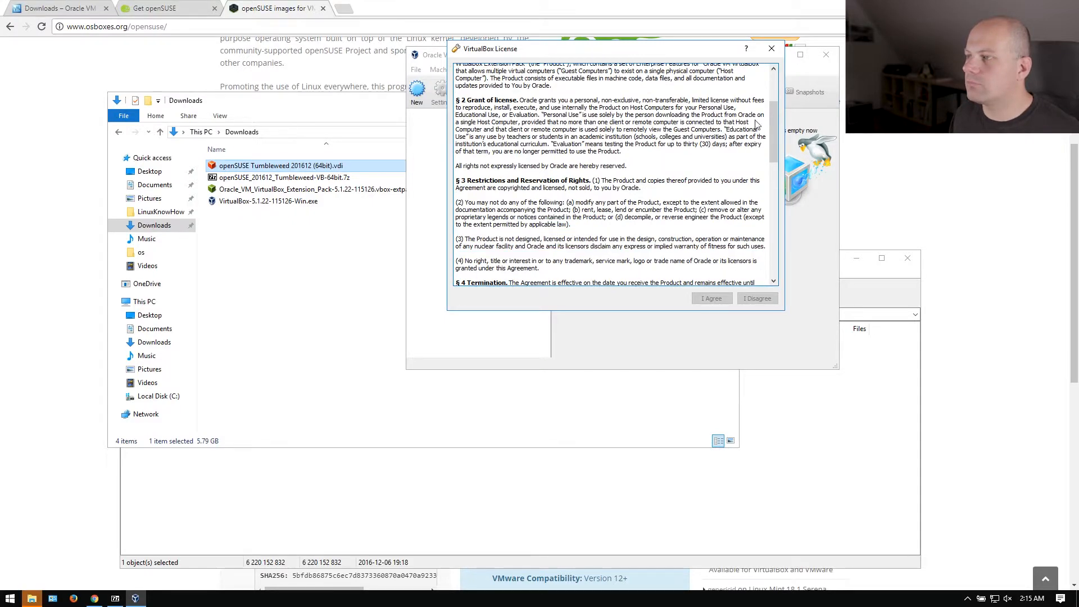
pyautogui.moveTo(773, 125); pyautogui.dragTo(772, 82)
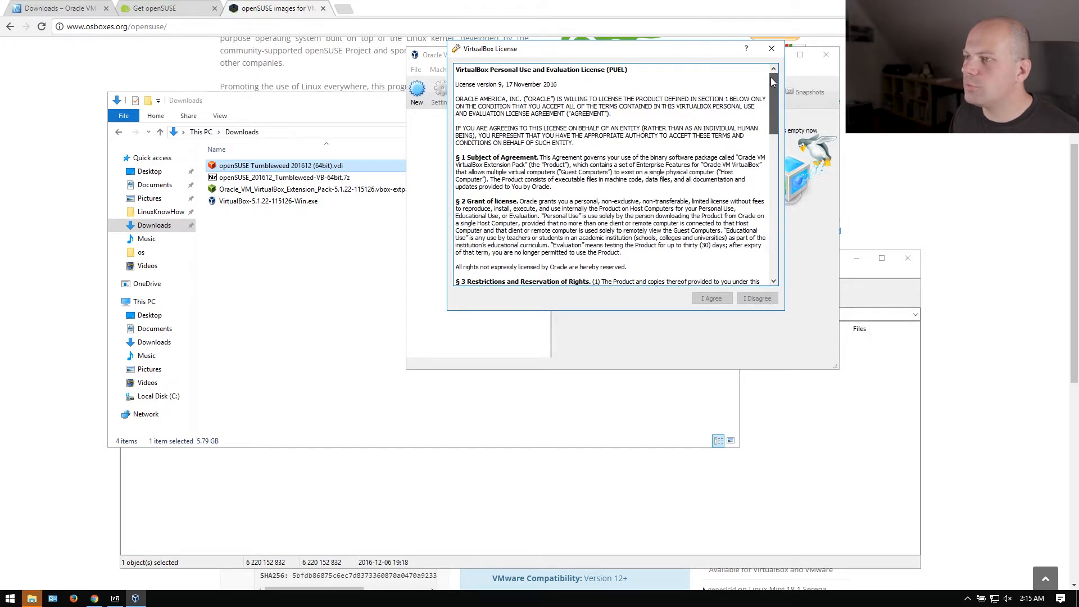
pyautogui.moveTo(770, 76); pyautogui.dragTo(769, 254)
pyautogui.click(712, 298)
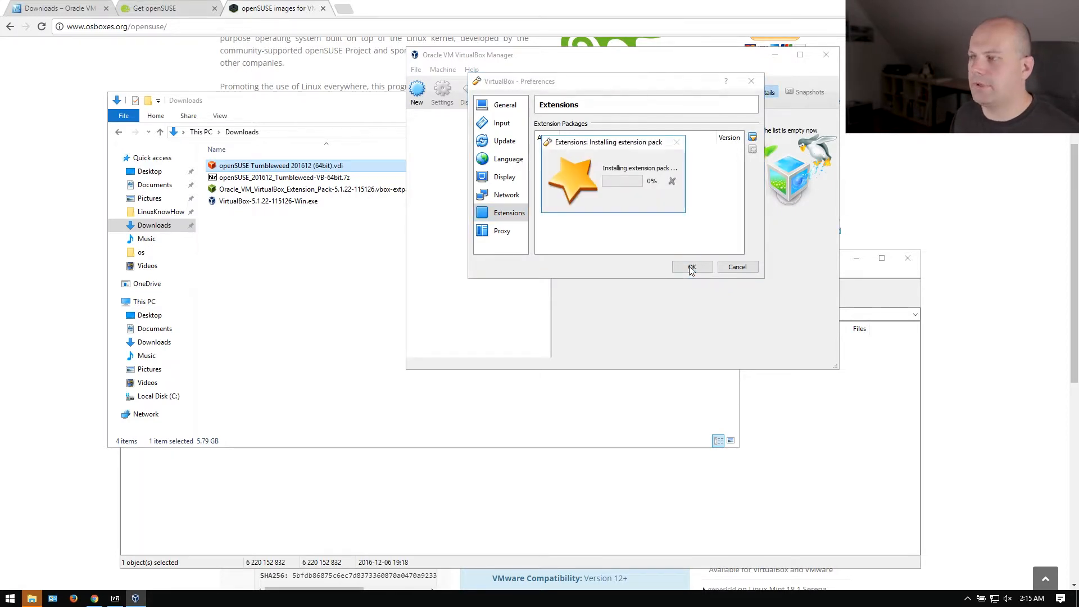
pyautogui.click(614, 208)
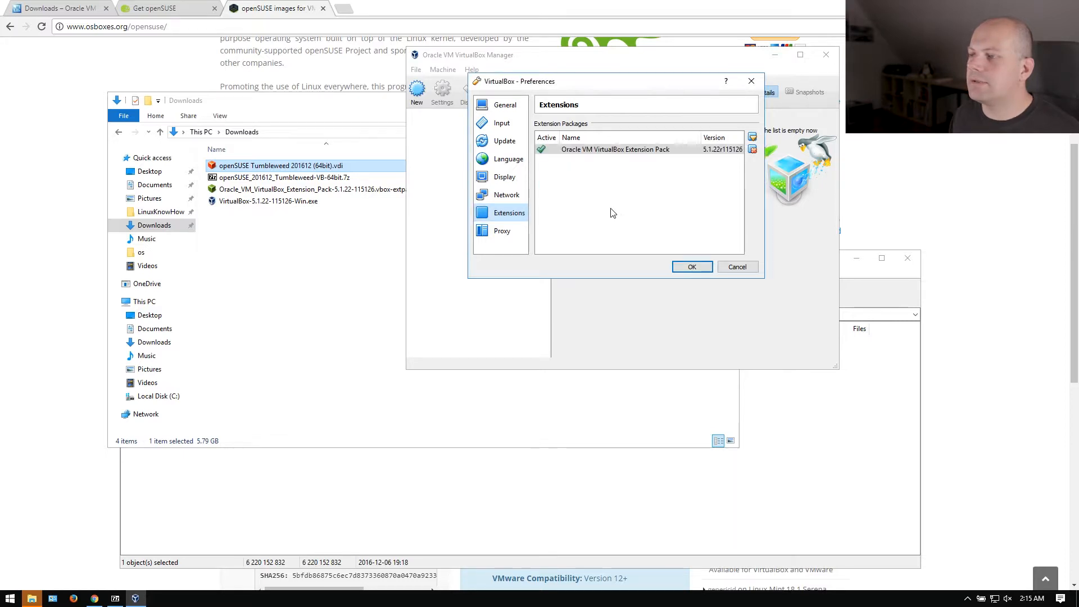
pyautogui.click(693, 266)
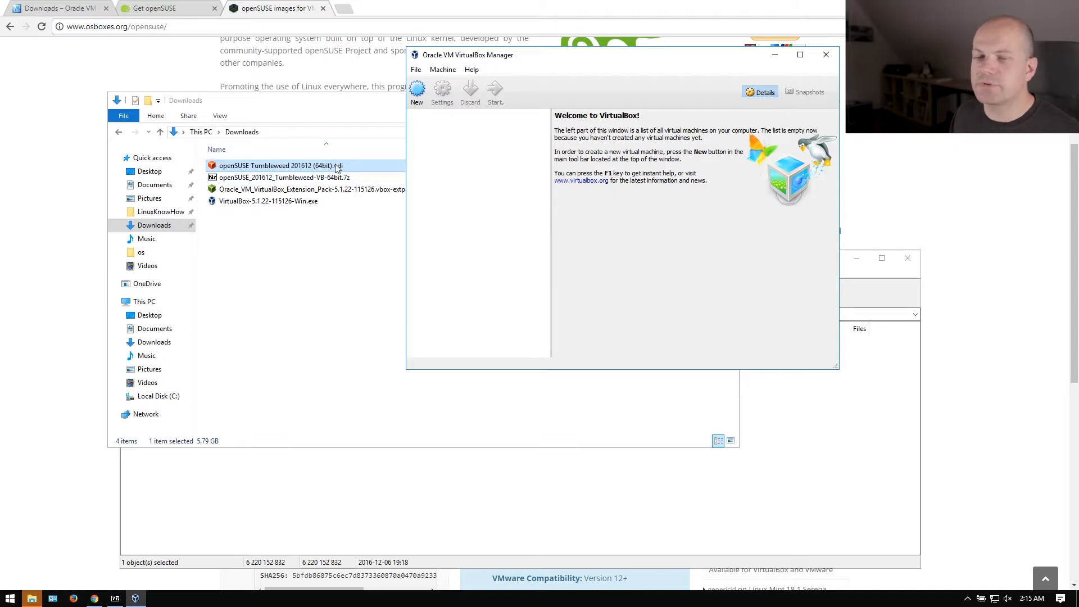
# Create a new machine named opensuse01, type Linux, version openSUSE (64-bit), and continue.
pyautogui.click(418, 96)
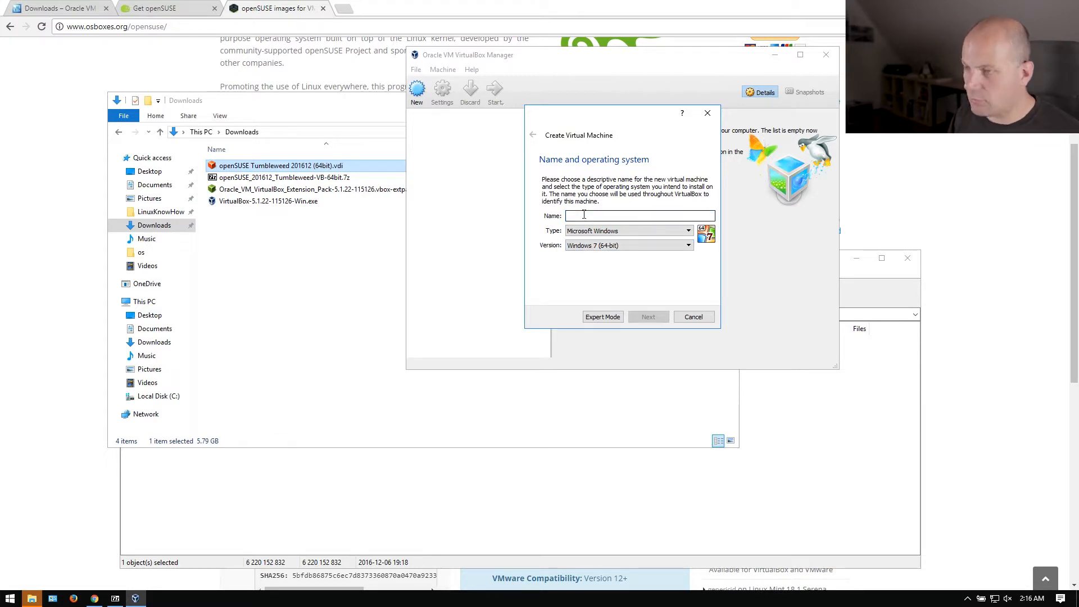
pyautogui.write('opensuse01')
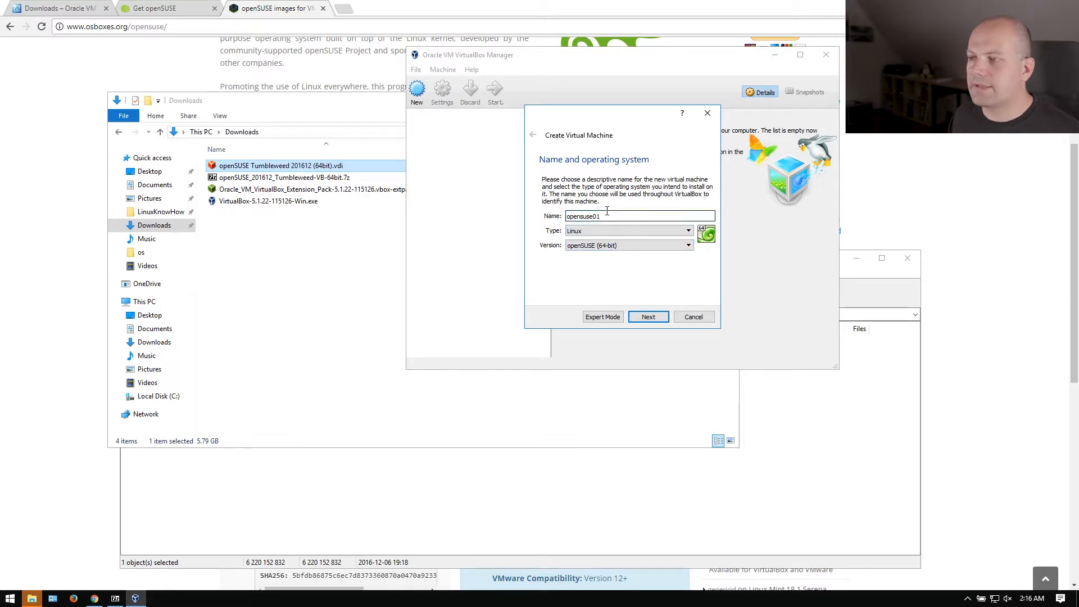
pyautogui.click(607, 245)
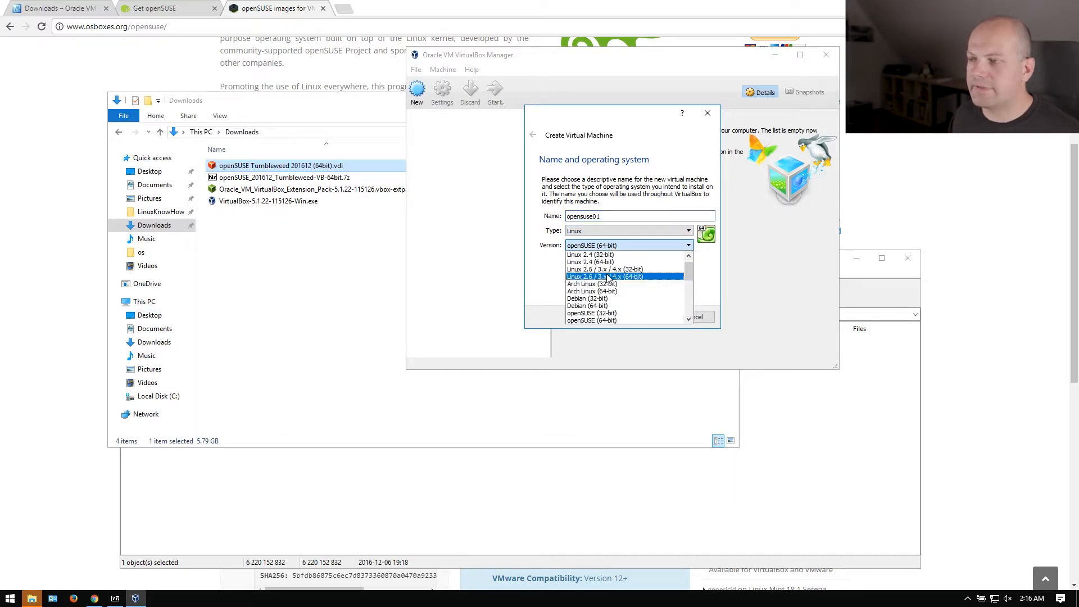
pyautogui.click(622, 320)
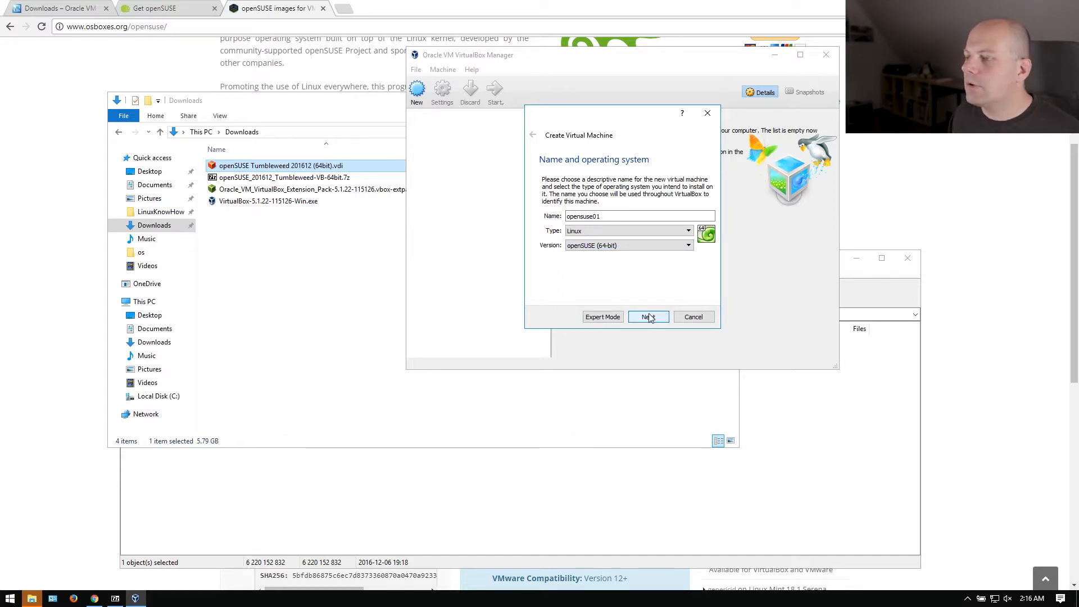
pyautogui.click(648, 318)
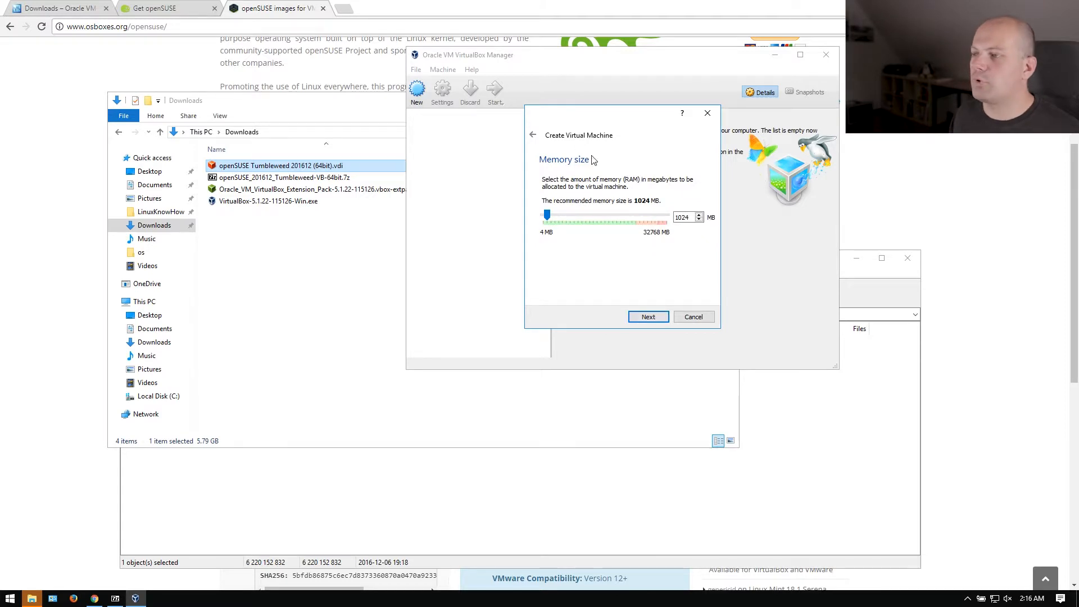
# Replace the default 1024 MB memory with 8000 MB and move on.
pyautogui.doubleClick(683, 217)
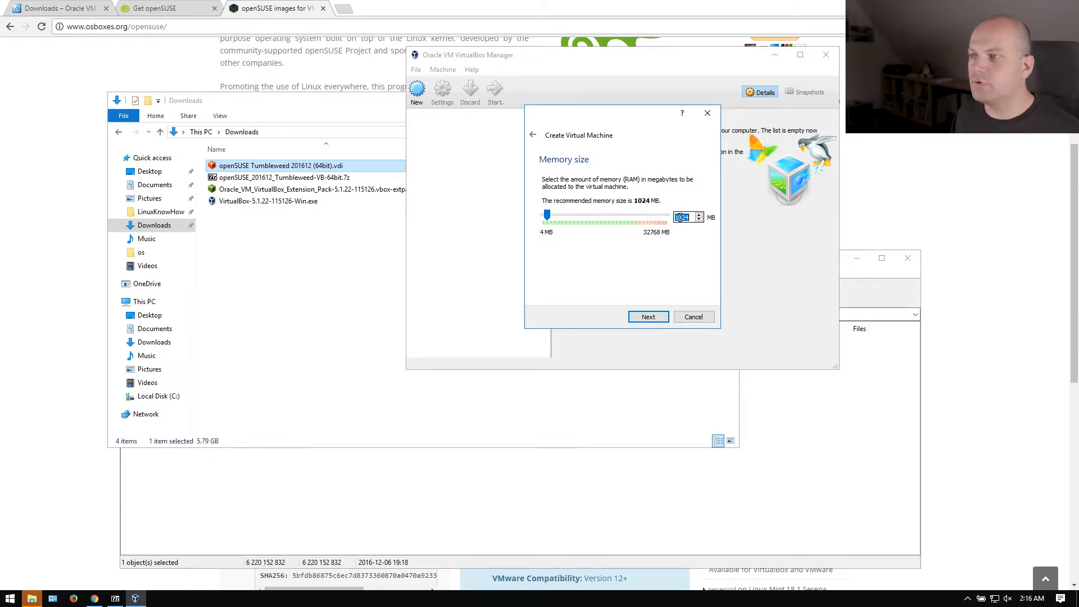
pyautogui.write('8000')
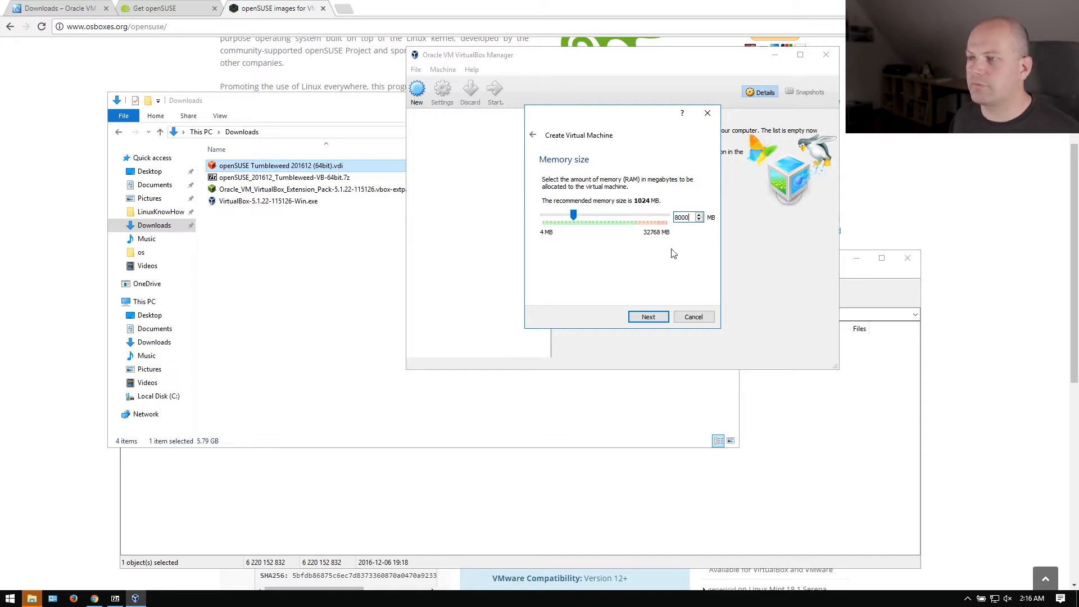
pyautogui.click(649, 317)
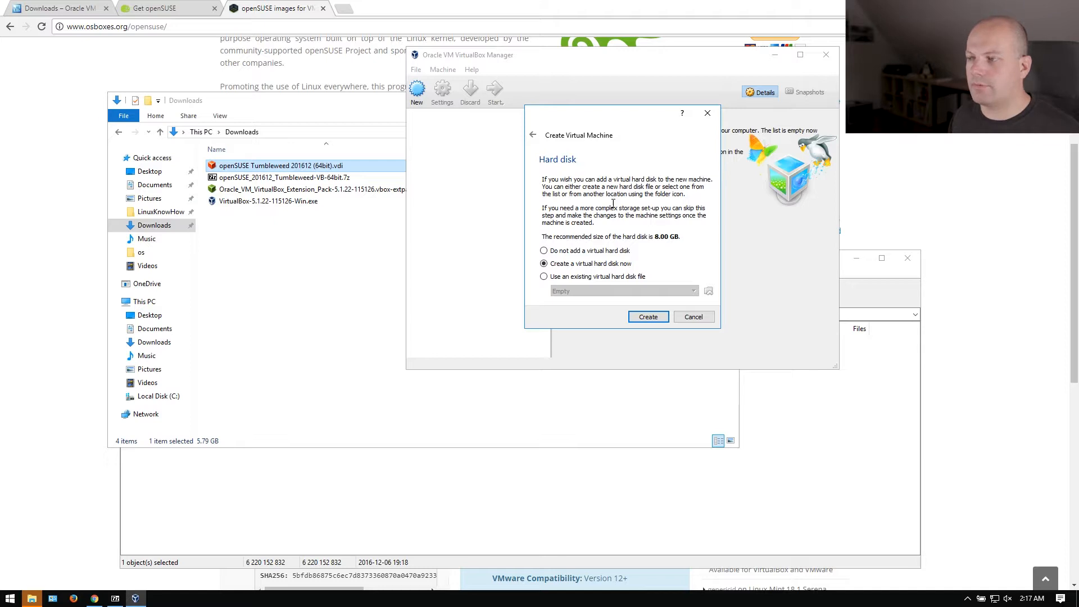
# Use the existing openSUSE Tumbleweed 201612 (64bit).vdi from Downloads as the disk and create the machine.
pyautogui.click(579, 279)
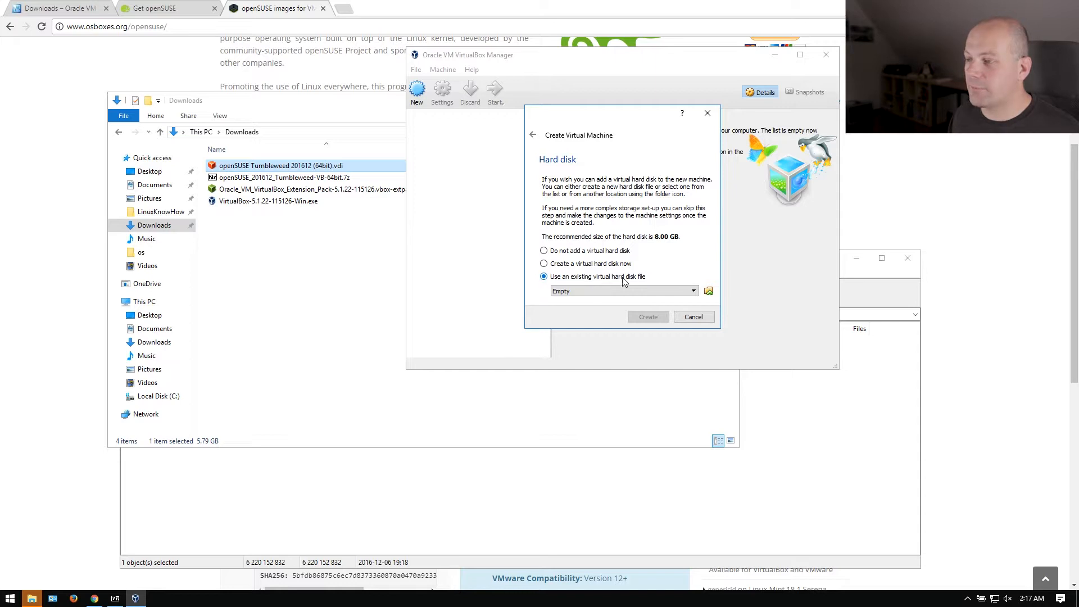
pyautogui.click(708, 291)
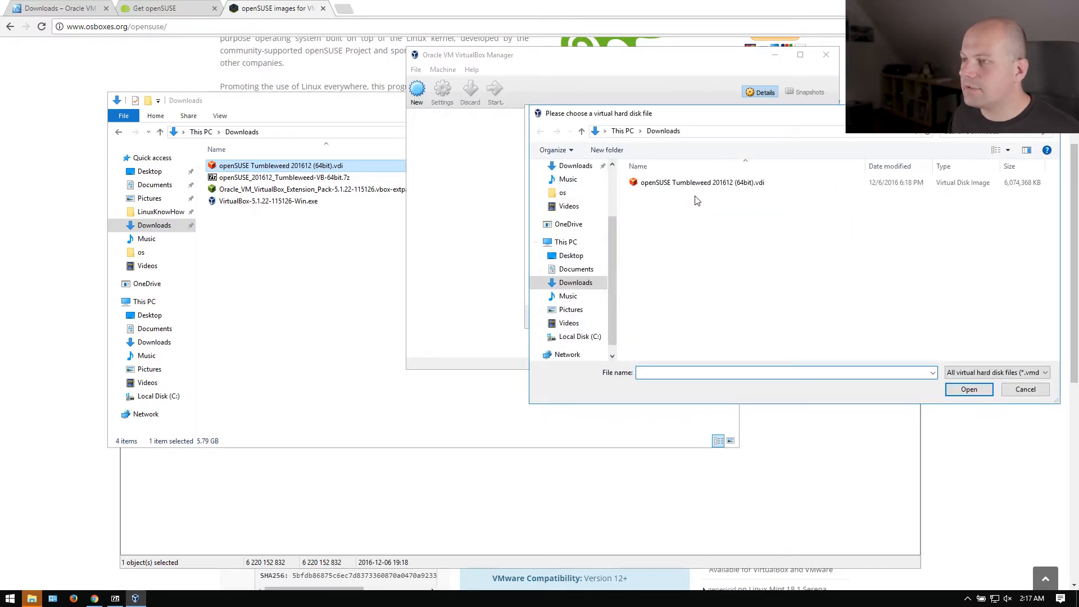
pyautogui.click(576, 285)
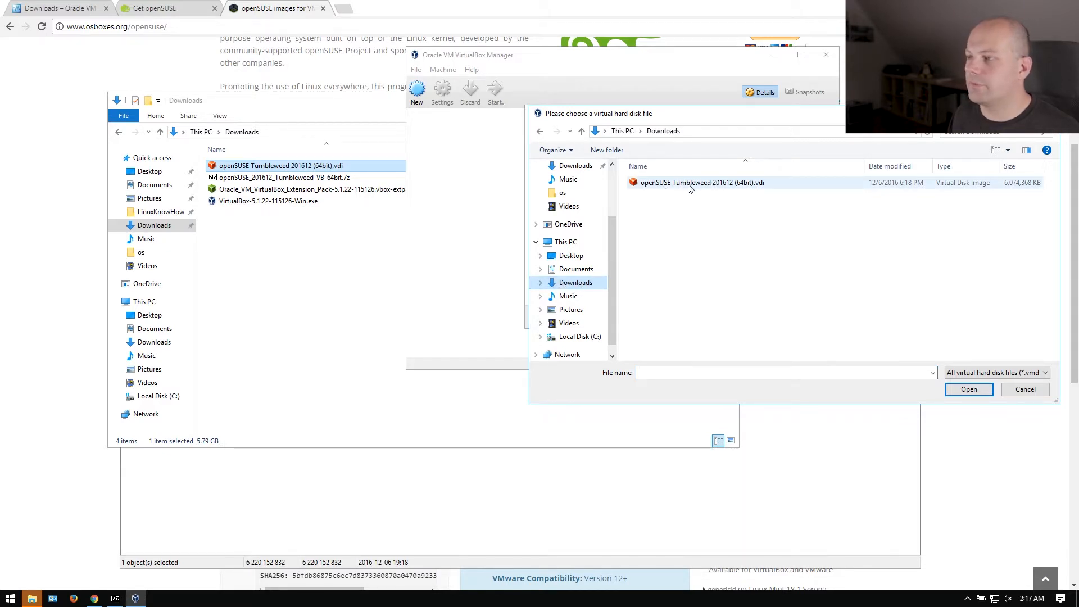
pyautogui.doubleClick(749, 190)
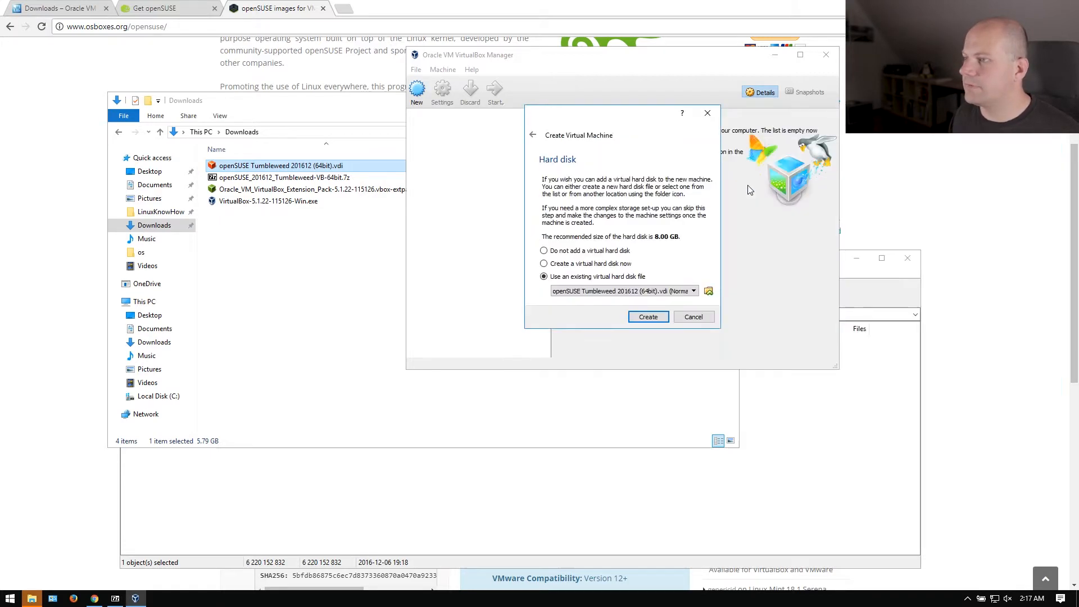
pyautogui.click(652, 316)
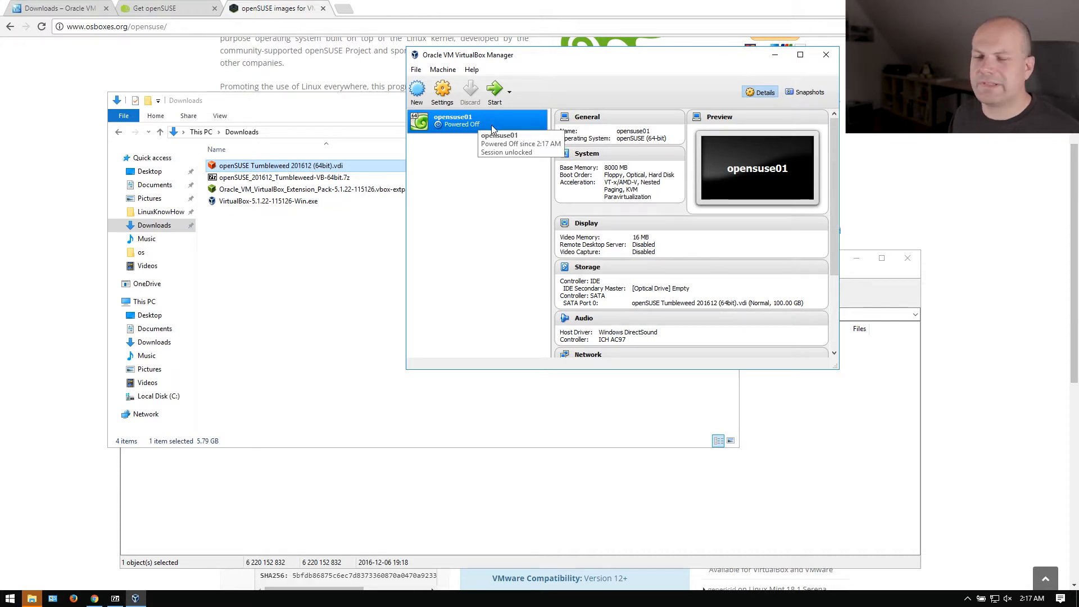
# Start opensuse01, halt the GRUB countdown and boot the openSUSE Tumbleweed entry.
pyautogui.click(498, 95)
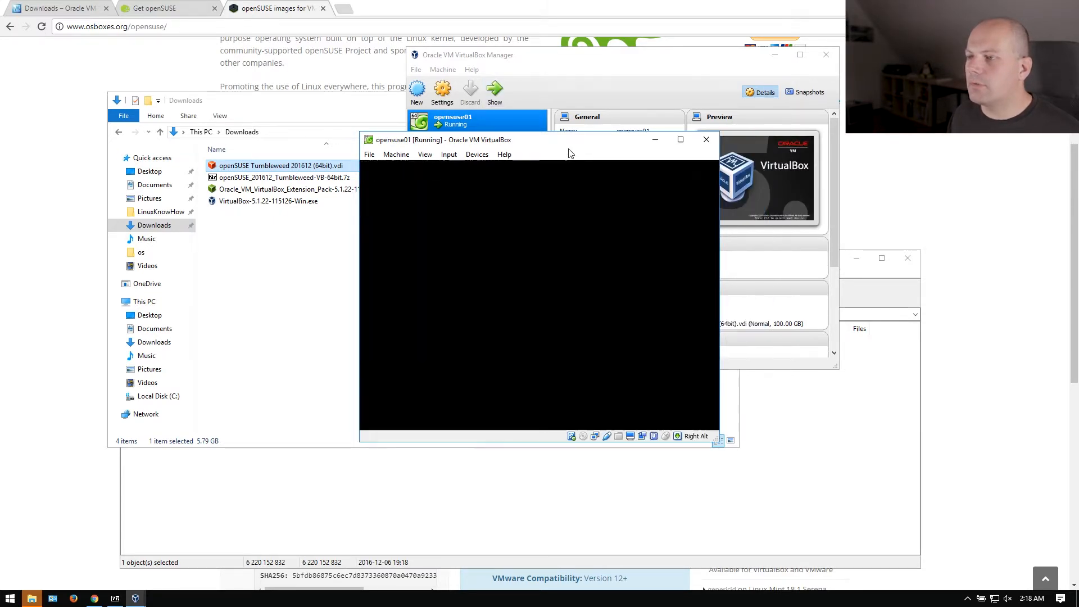
pyautogui.moveTo(561, 144); pyautogui.dragTo(561, 120)
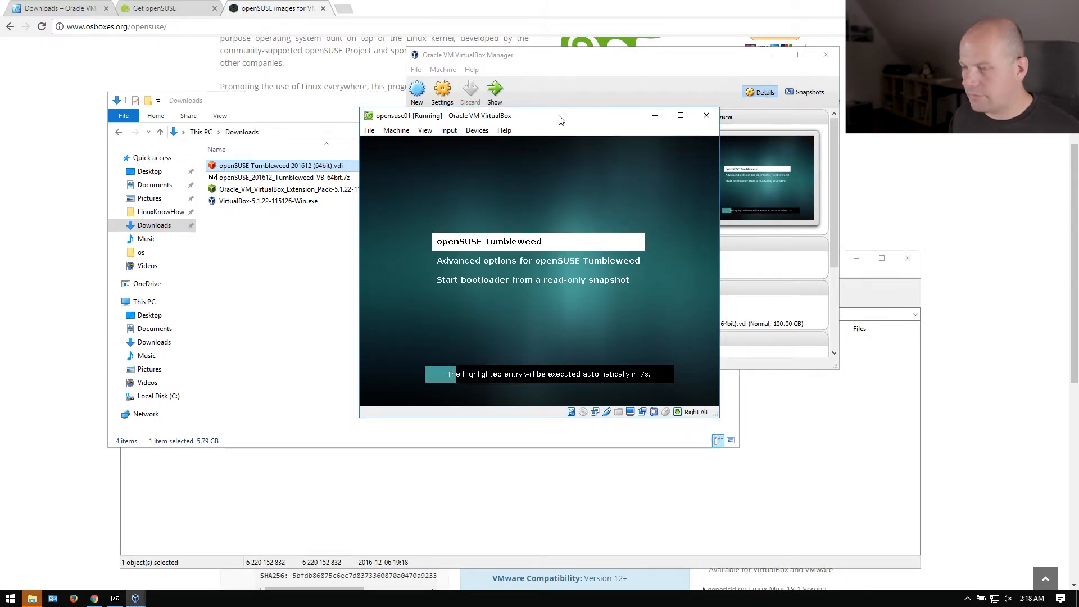
pyautogui.press('Down')
pyautogui.press('Up')
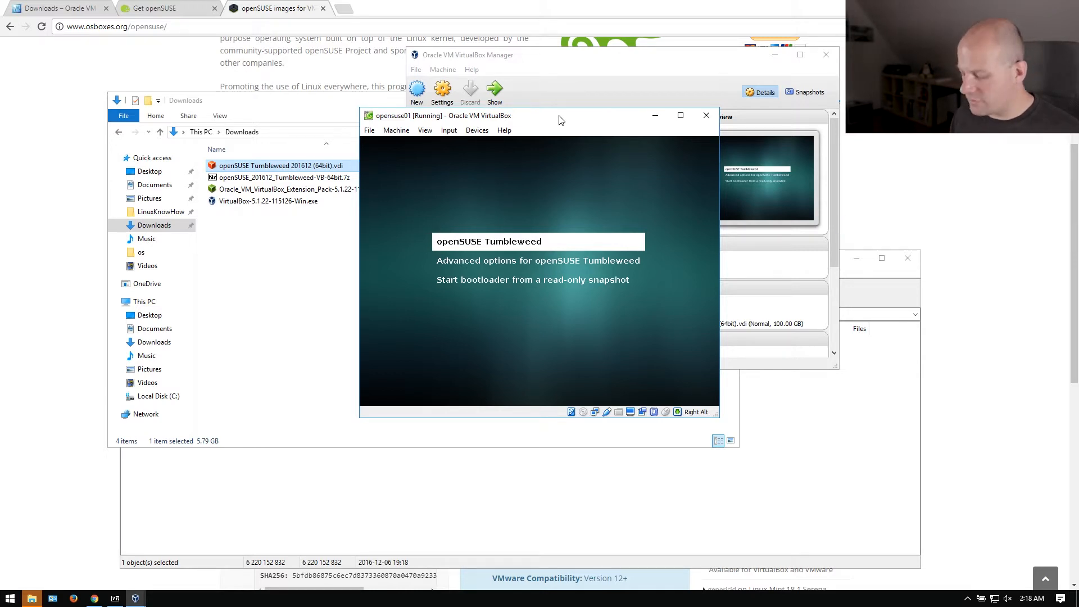
pyautogui.press('Return')
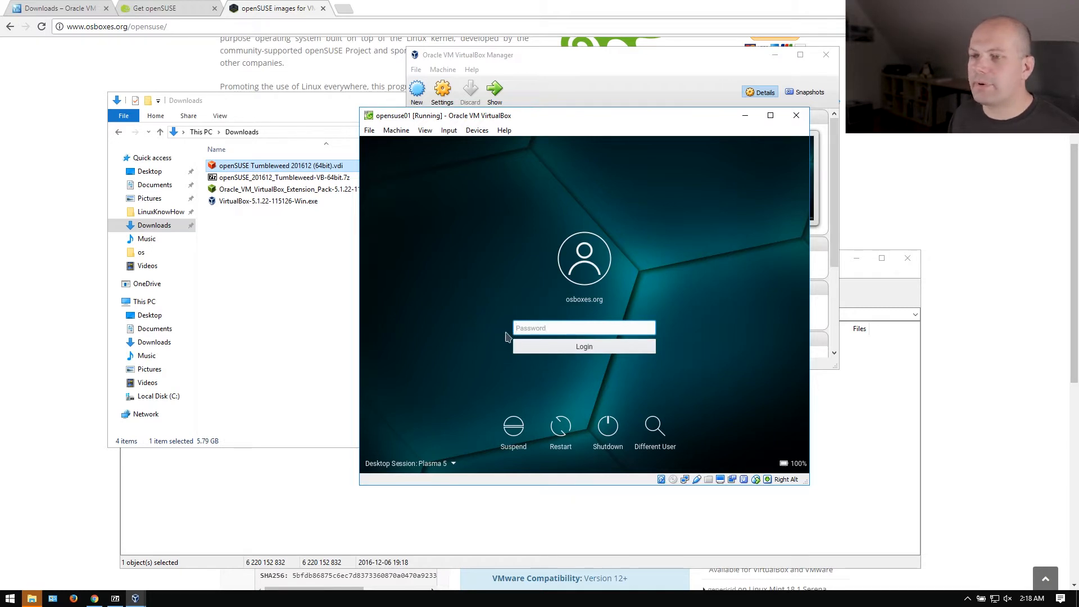
pyautogui.click(63, 266)
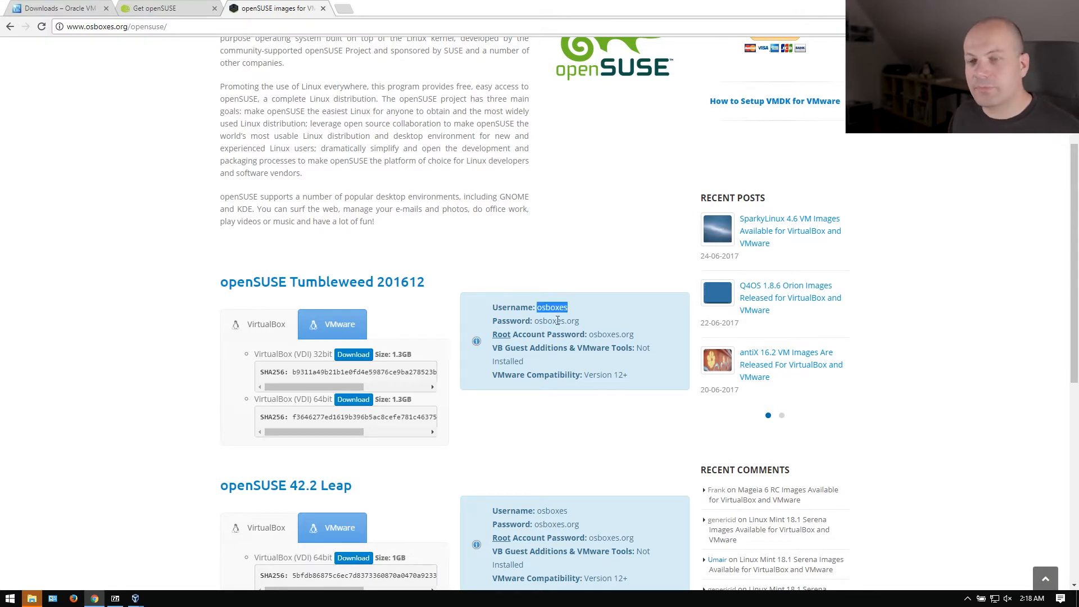
# Select the complete password value listed for the Tumbleweed 201612 image.
pyautogui.moveTo(534, 321); pyautogui.dragTo(563, 321)
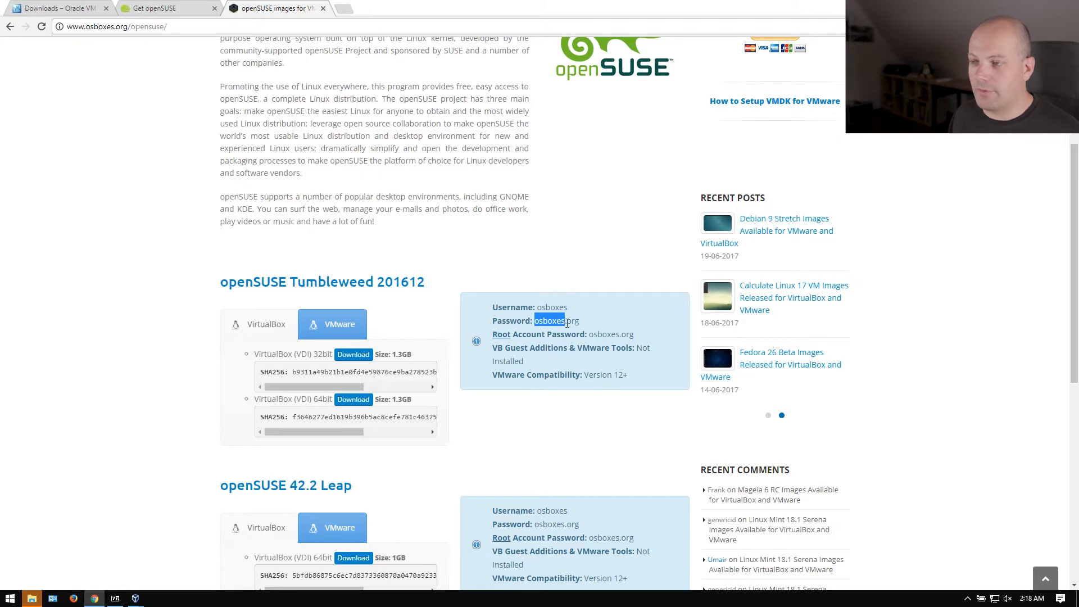
pyautogui.click(578, 324)
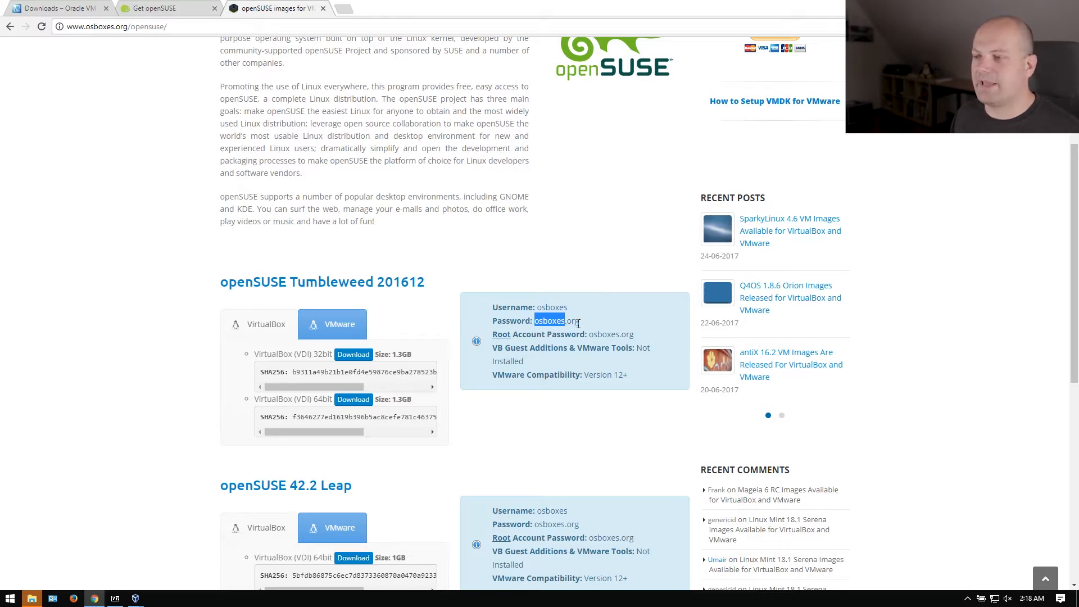
pyautogui.click(578, 323)
pyautogui.moveTo(535, 320); pyautogui.dragTo(585, 324)
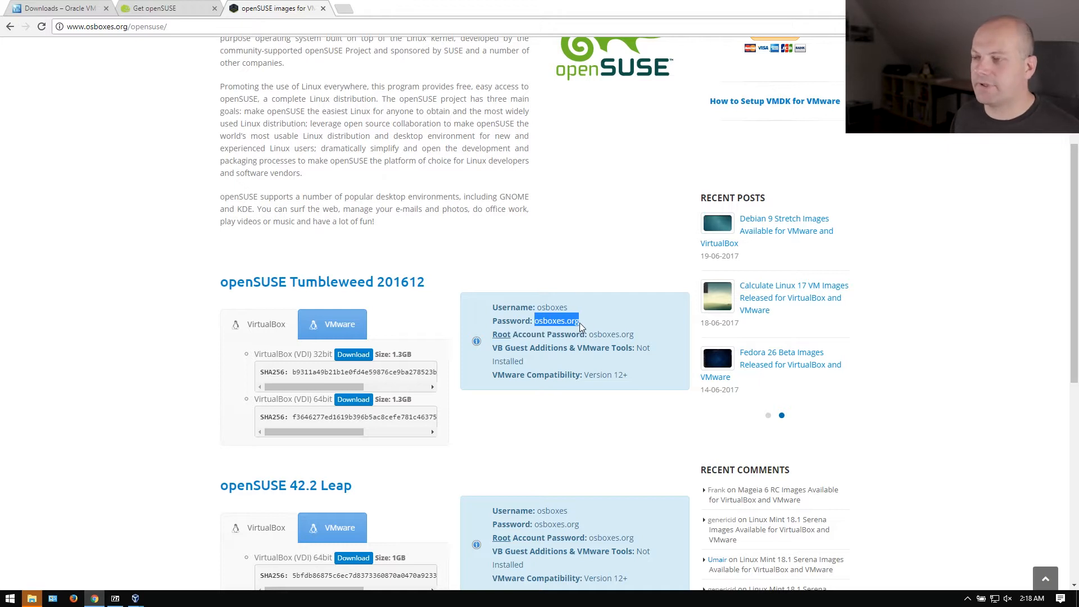
# Log in to the VM with the image's default password and maximize the VM window.
pyautogui.hotkey('alt', 'Tab')
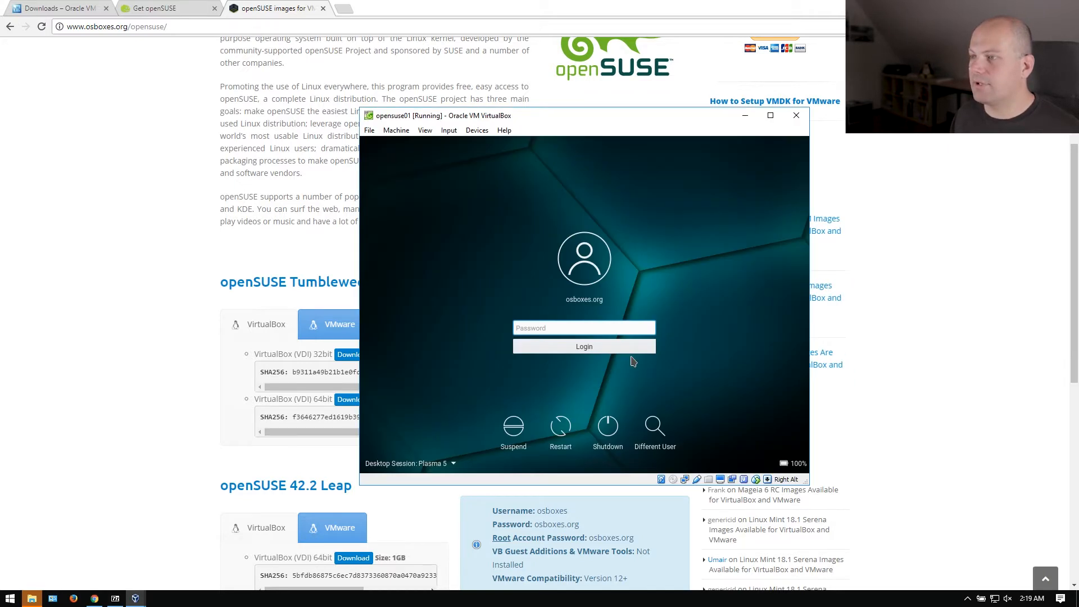
pyautogui.write('osboxes.org')
pyautogui.press('Return')
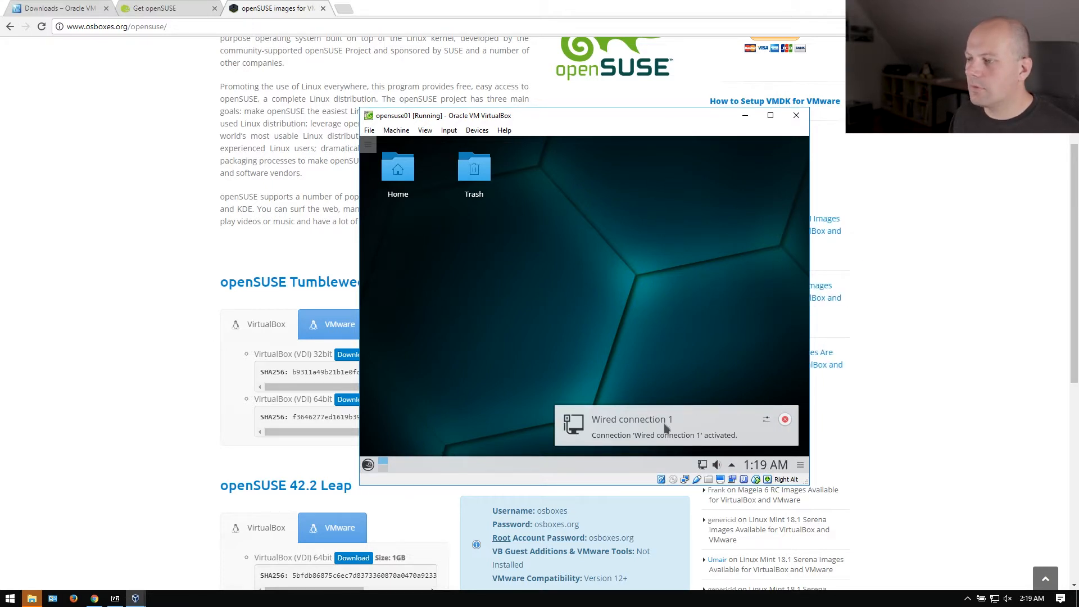
pyautogui.click(368, 465)
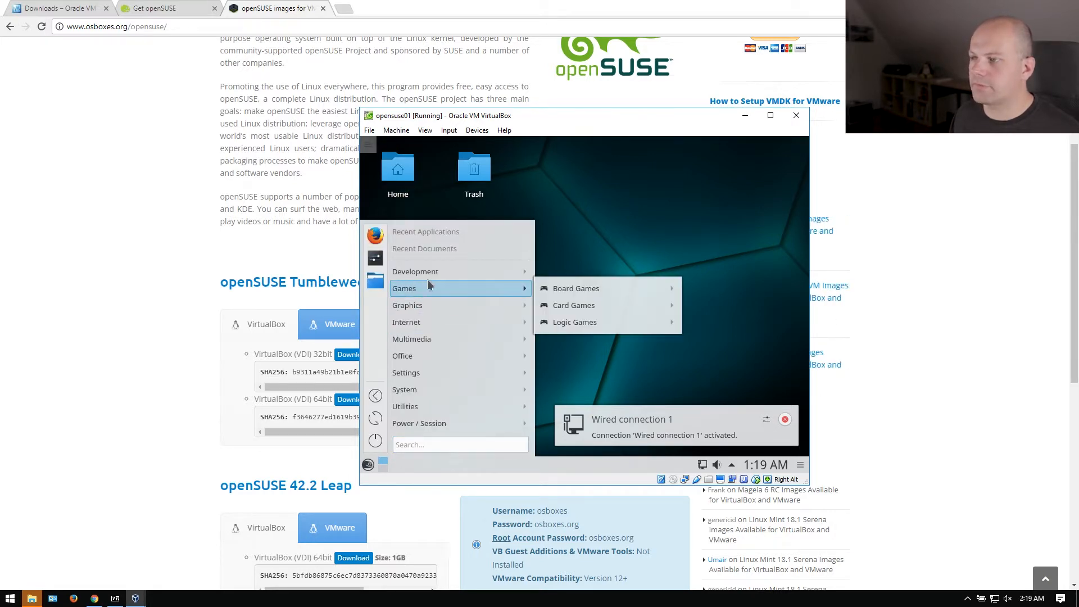
pyautogui.click(646, 226)
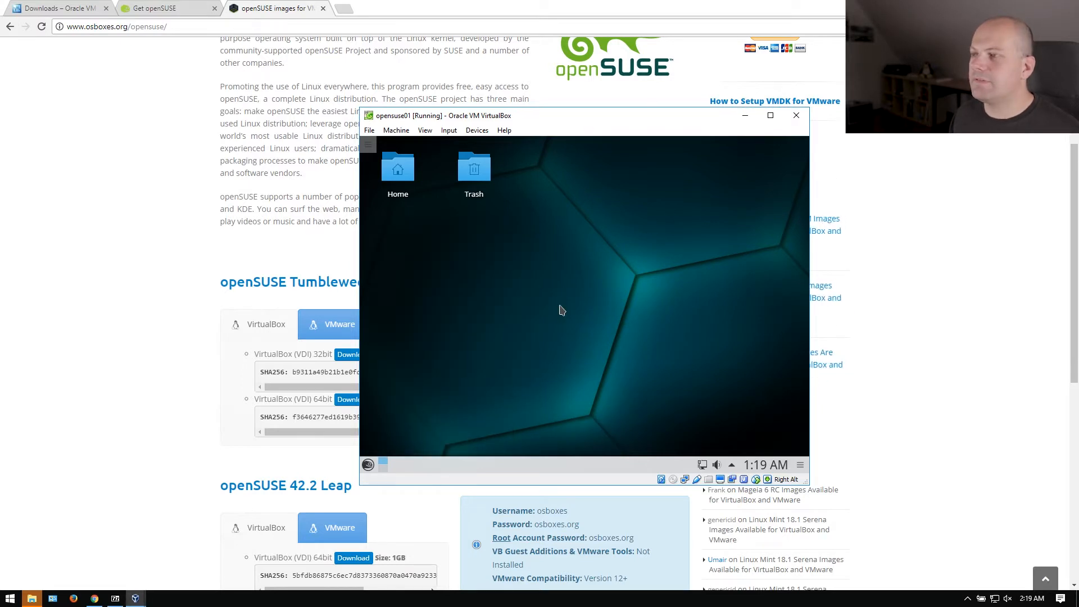
pyautogui.click(771, 117)
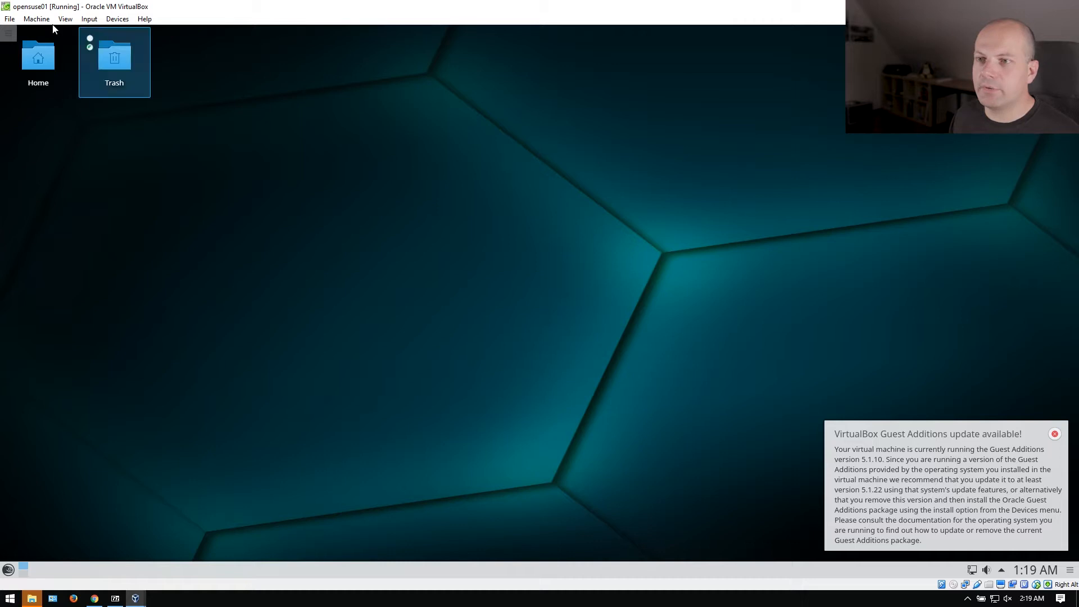
# Switch the VM to full-screen via View > Full-screen Mode and confirm with Switch.
pyautogui.click(36, 18)
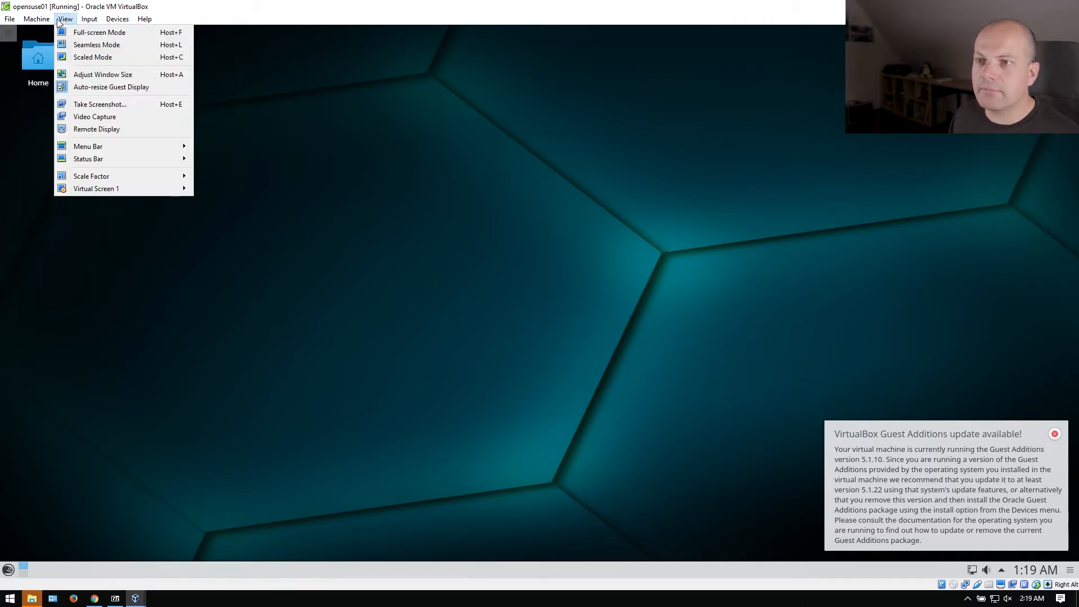
pyautogui.click(69, 38)
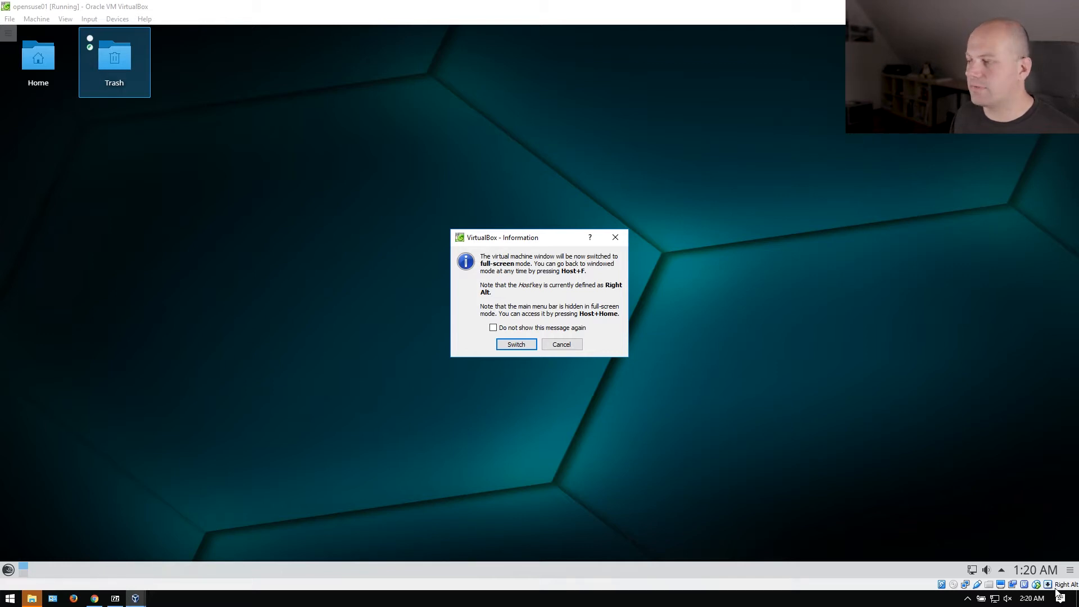
pyautogui.click(516, 345)
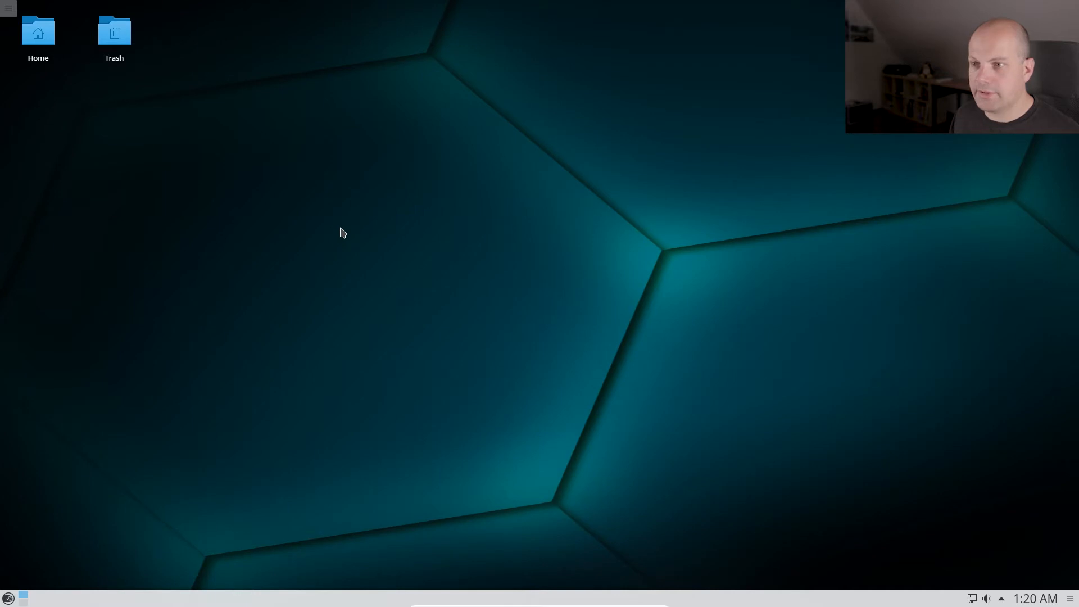
pyautogui.press('super')
pyautogui.press('Escape')
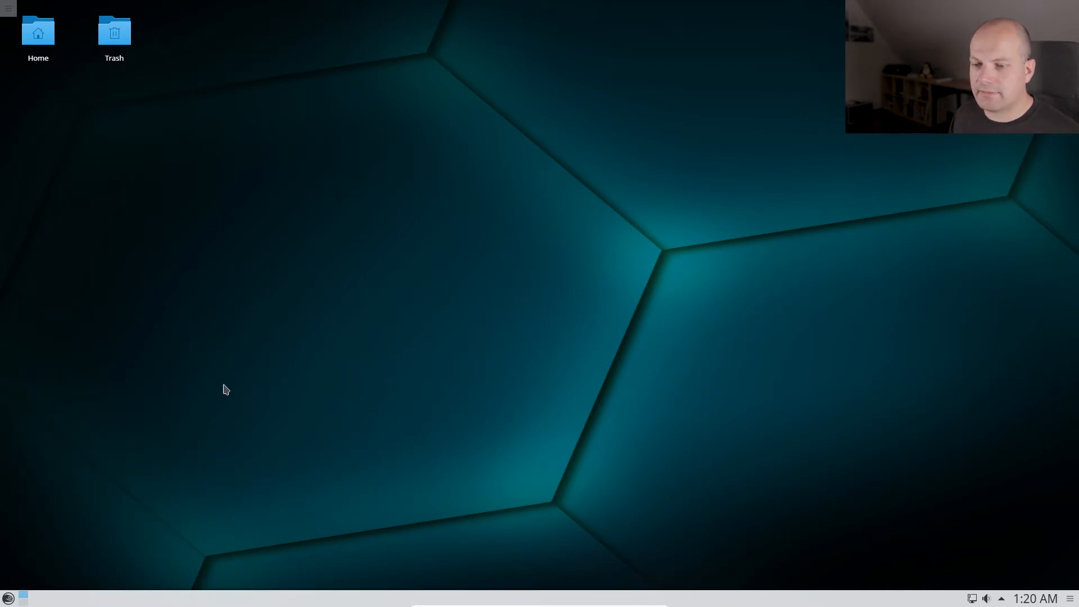
pyautogui.press('super')
pyautogui.click(313, 387)
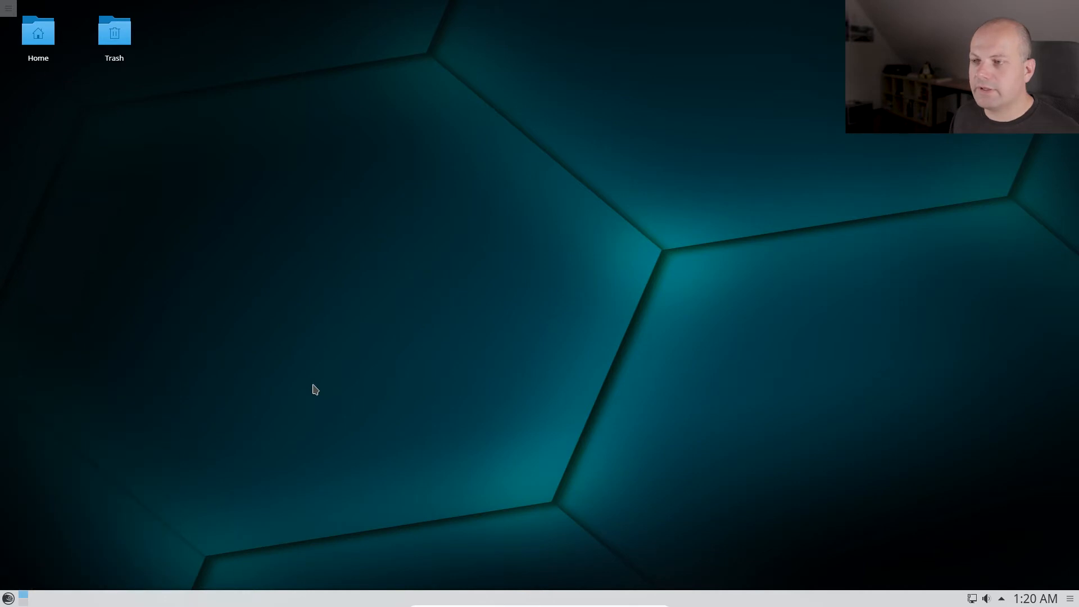
pyautogui.hotkey('alt', 'Tab')
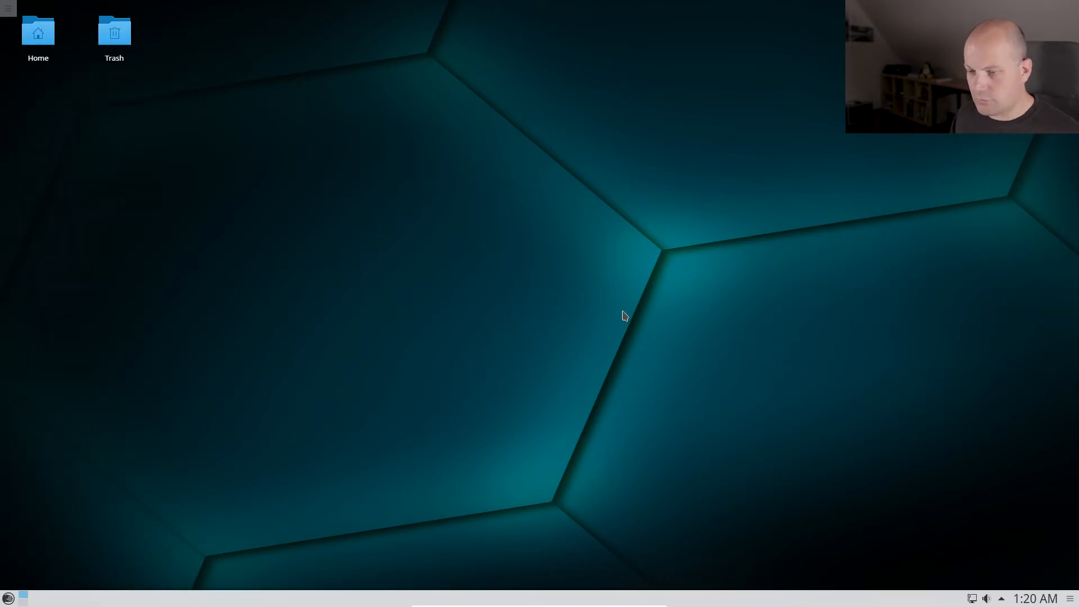
# Leave and re-enter full-screen with Host+F, ticking 'Do not show this message again'.
pyautogui.hotkey('alt', 'f')
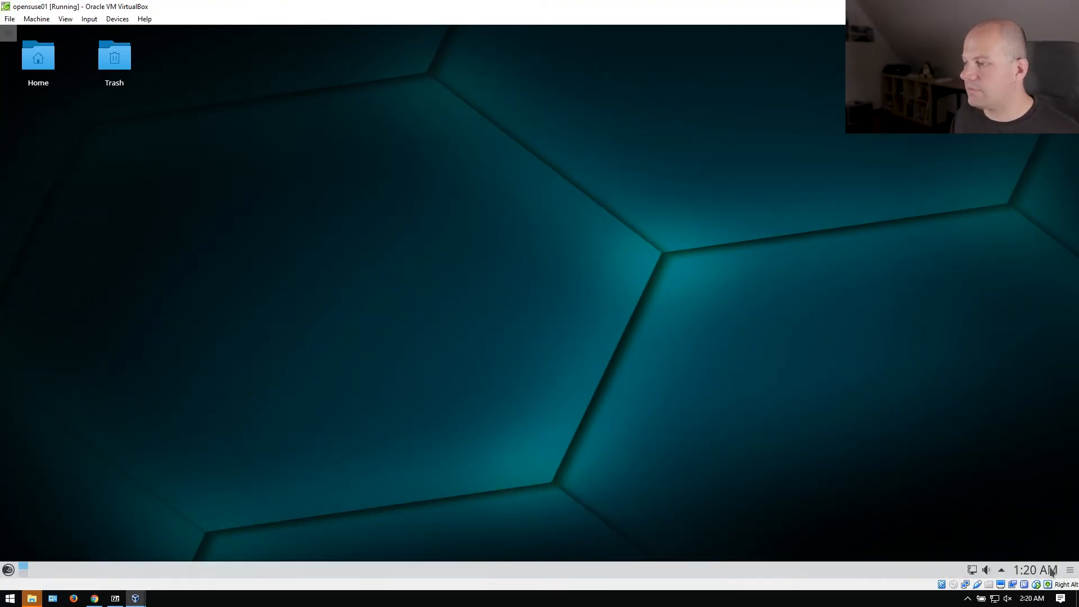
pyautogui.moveTo(1066, 585)
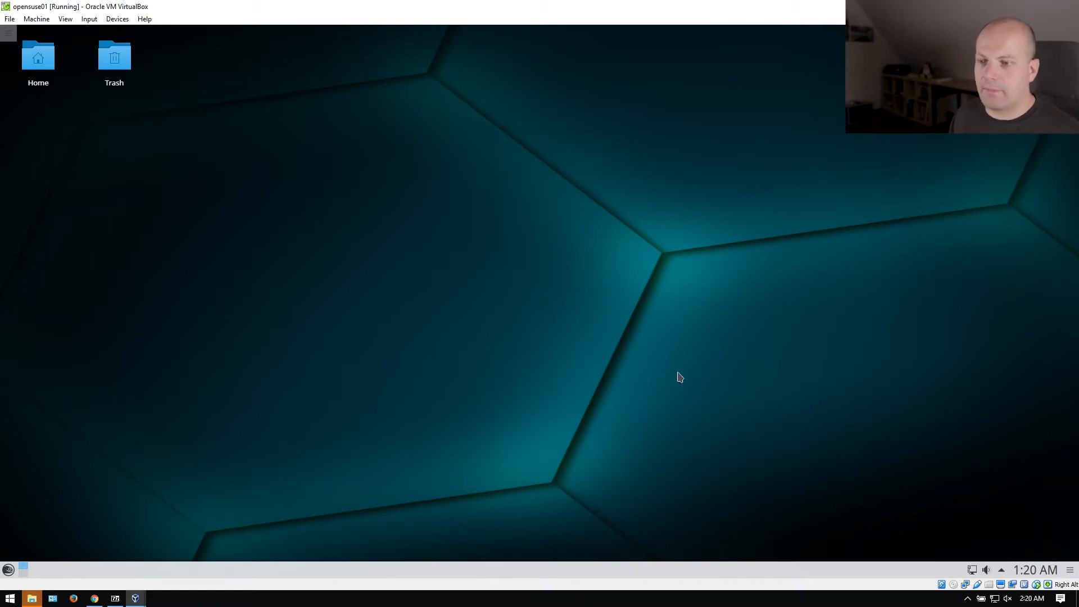
pyautogui.click(11, 600)
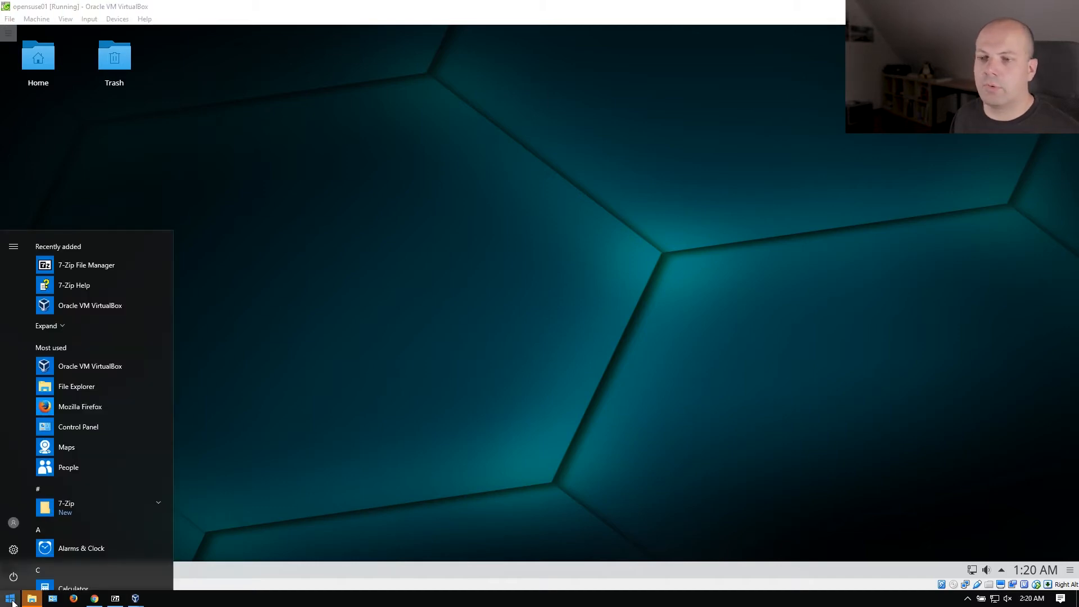
pyautogui.click(12, 600)
pyautogui.click(354, 366)
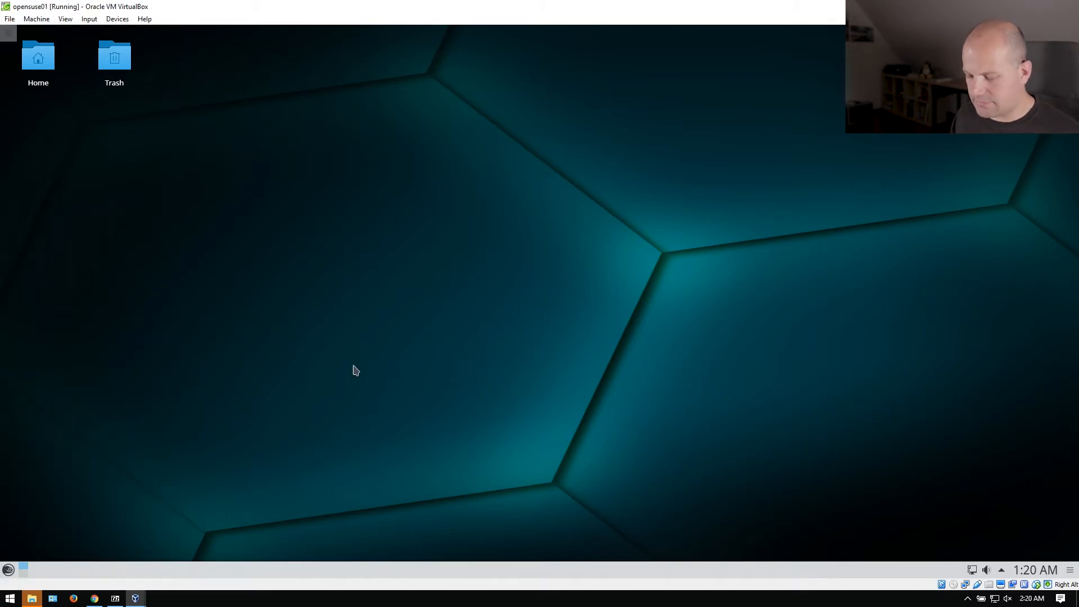
pyautogui.hotkey('alt', 'f')
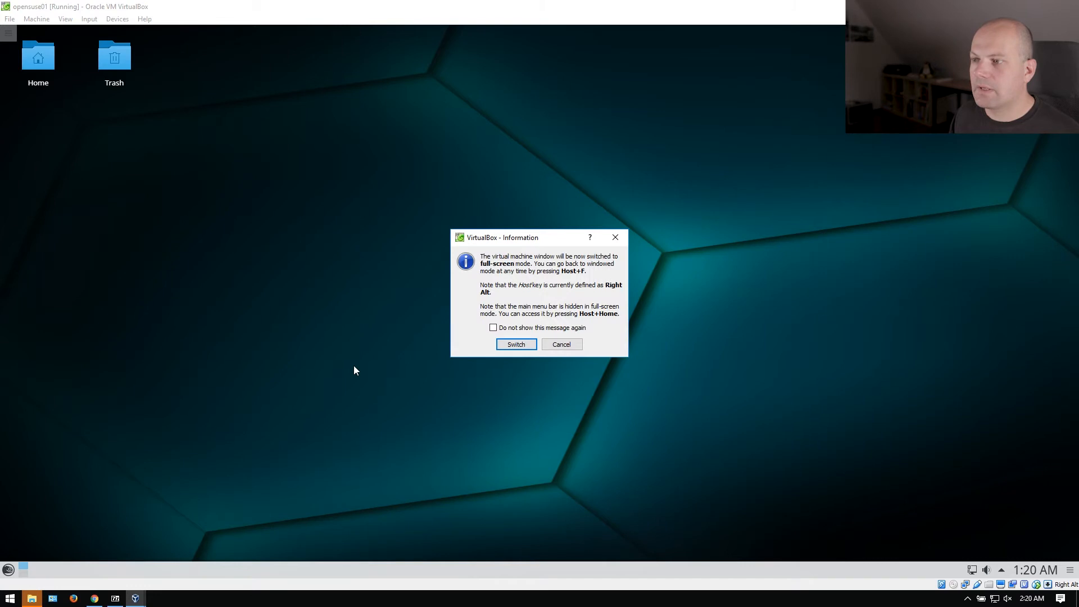
pyautogui.click(493, 328)
pyautogui.click(513, 346)
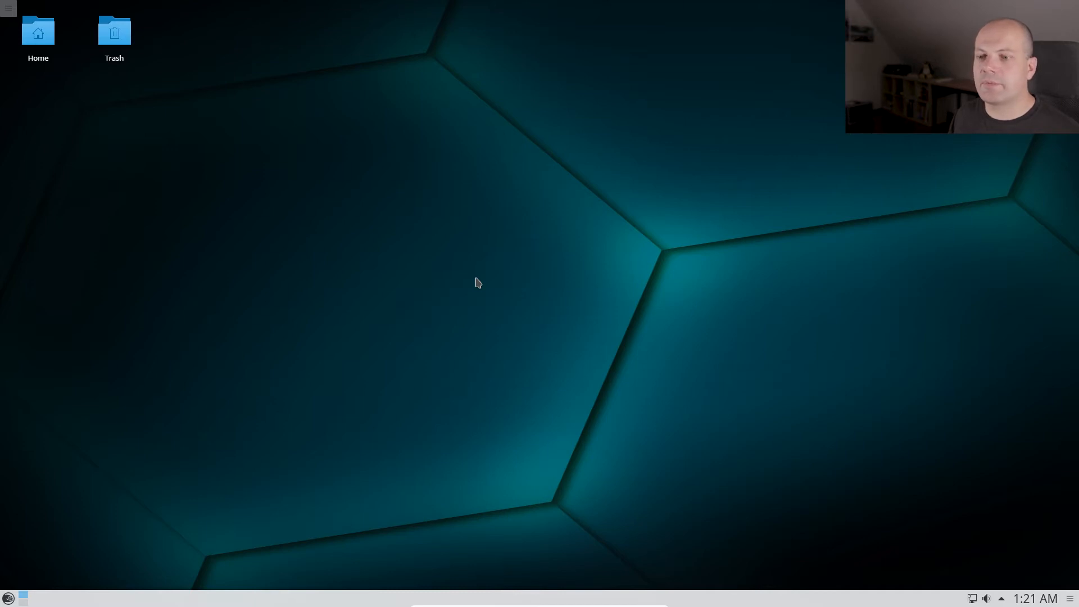
# Launch Firefox from the KDE launcher's favourites inside the VM.
pyautogui.click(8, 598)
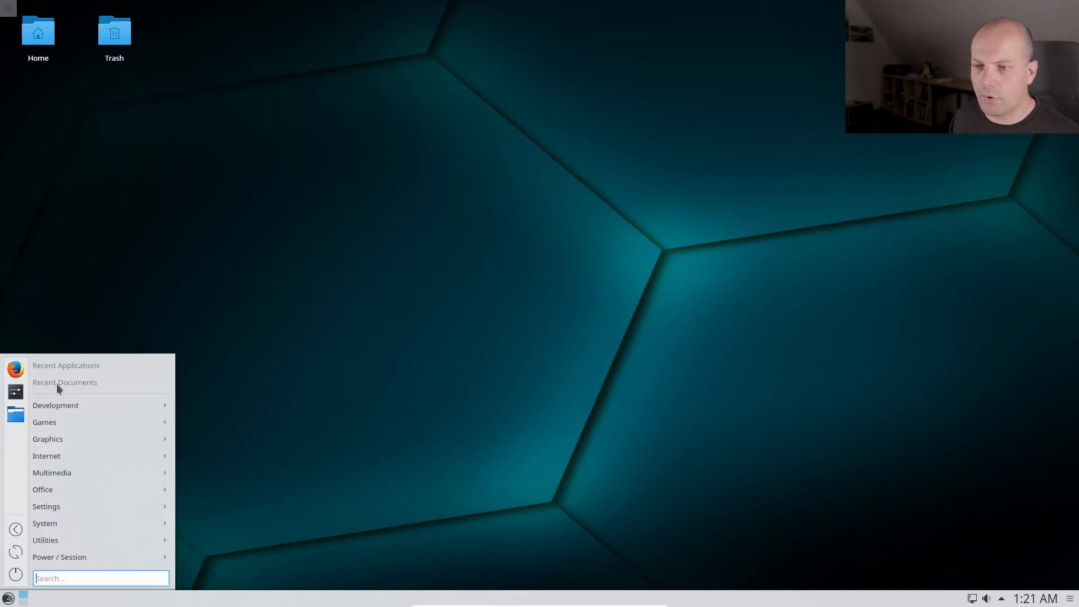
pyautogui.click(684, 259)
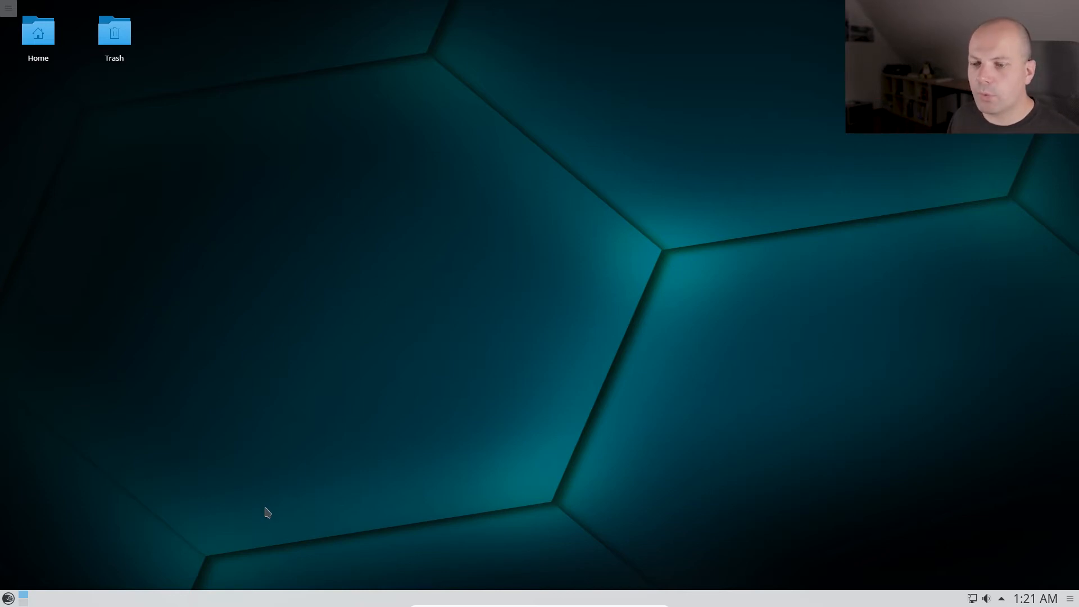
pyautogui.click(6, 599)
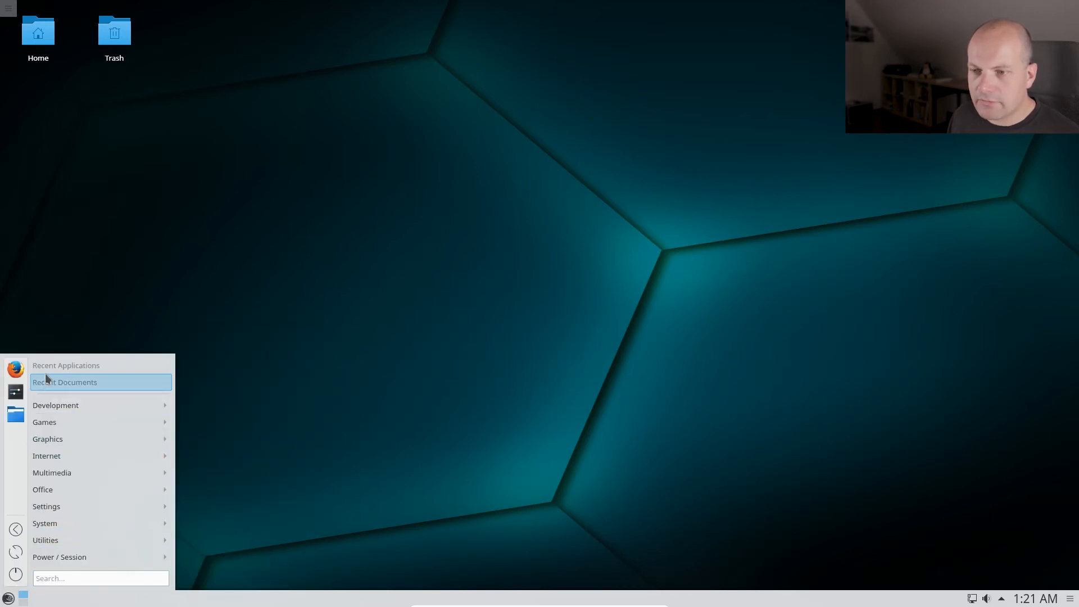
pyautogui.click(16, 371)
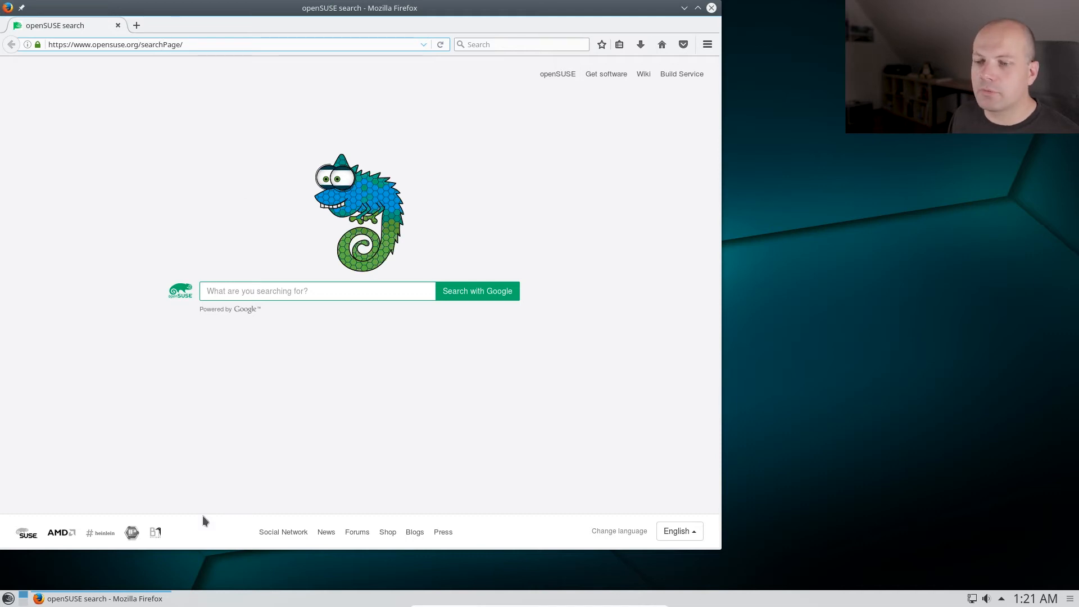
# Launch Konsole by searching 'kons' in the launcher and run ls in the home folder.
pyautogui.click(8, 599)
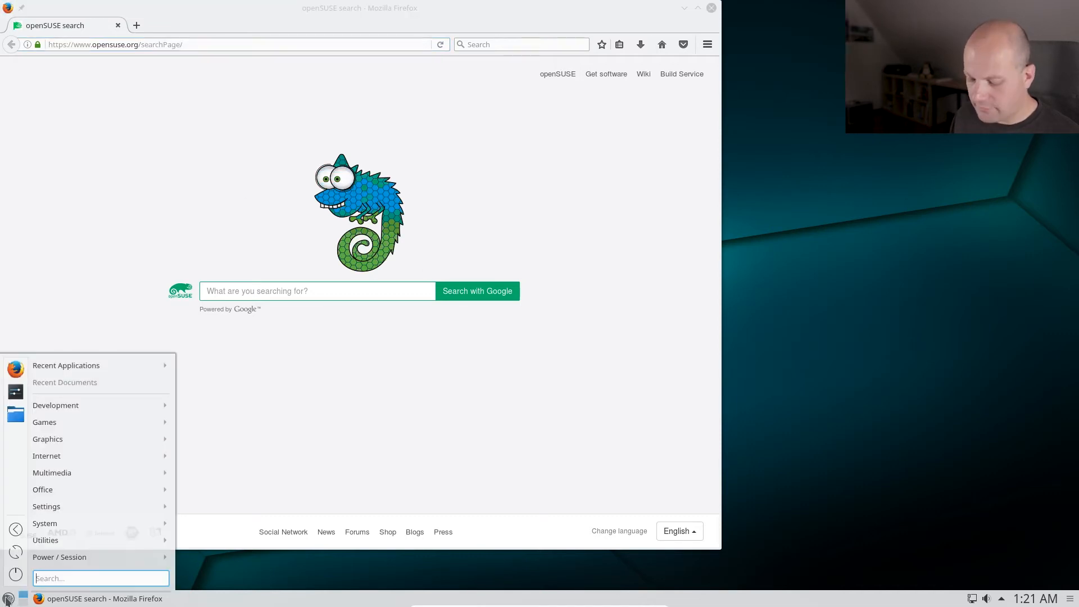
pyautogui.write('konsole')
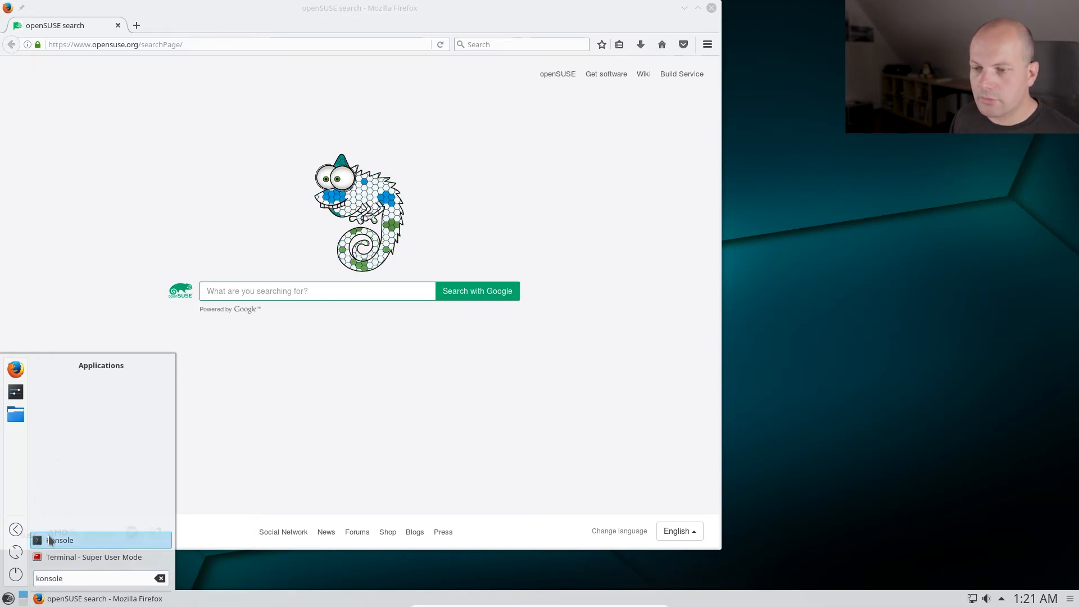
pyautogui.click(50, 541)
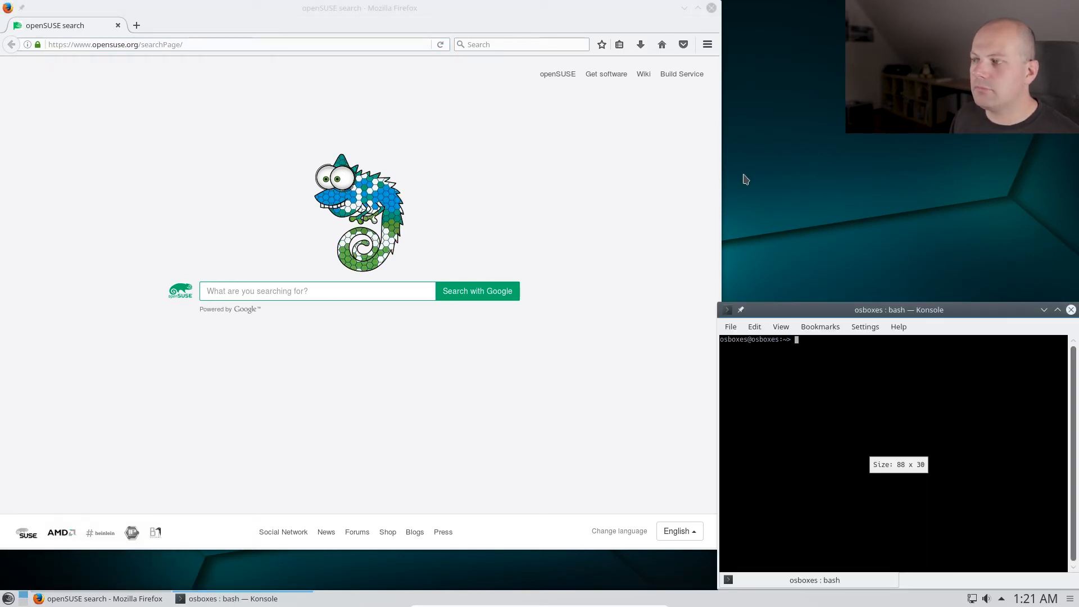
pyautogui.write('ls')
pyautogui.press('Return')
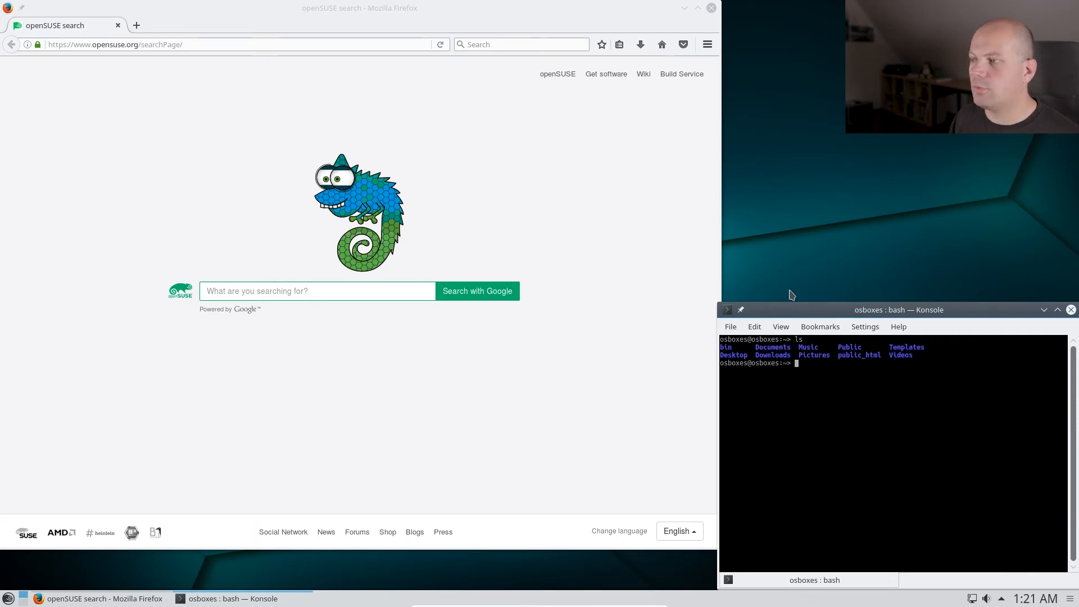